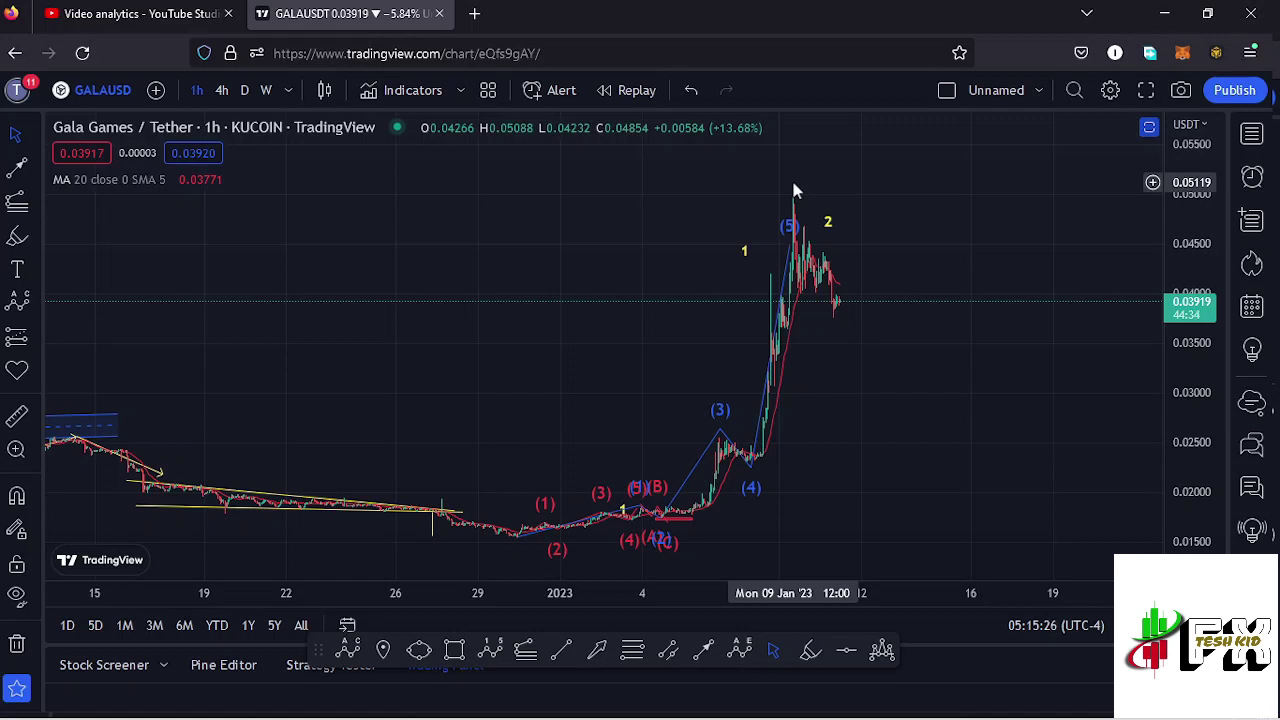
# Shift the upper yellow 1 label slightly earlier on the chart
pyautogui.moveTo(744, 247); pyautogui.dragTo(722, 251)
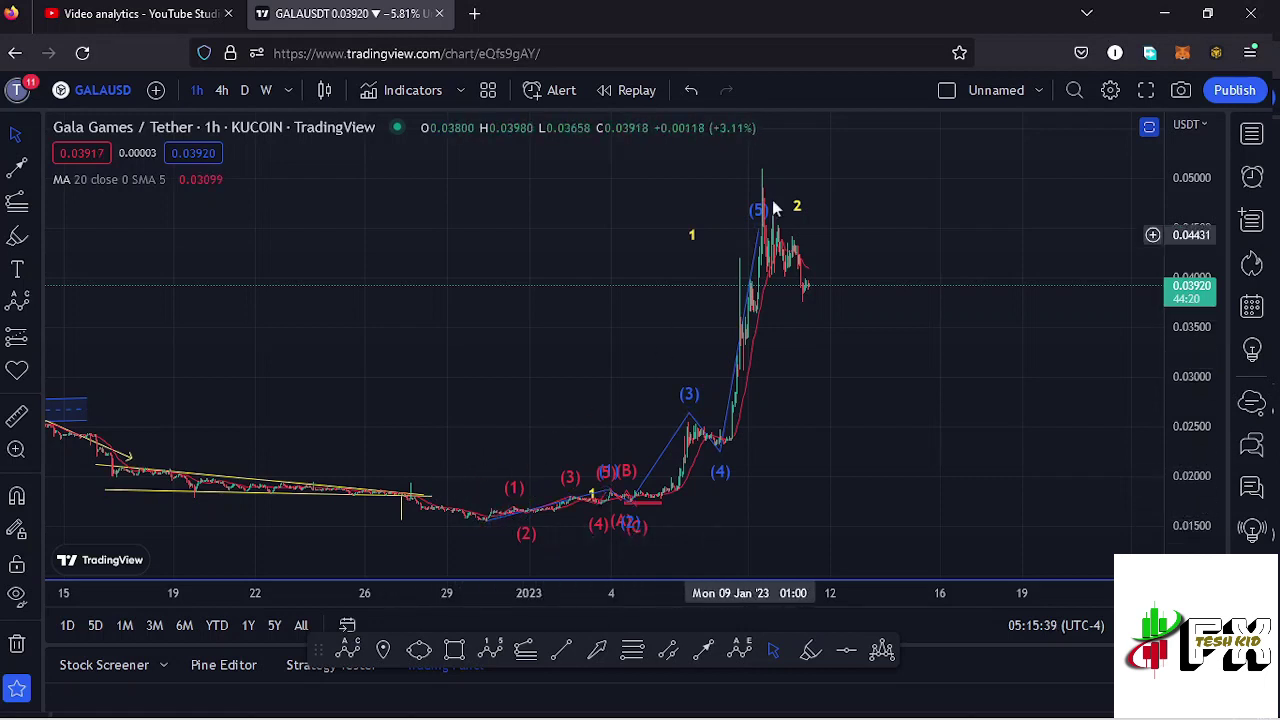
# Measure the price range from the 30 December low up to the 9 January peak, and clear the measurement
pyautogui.click(16, 415)
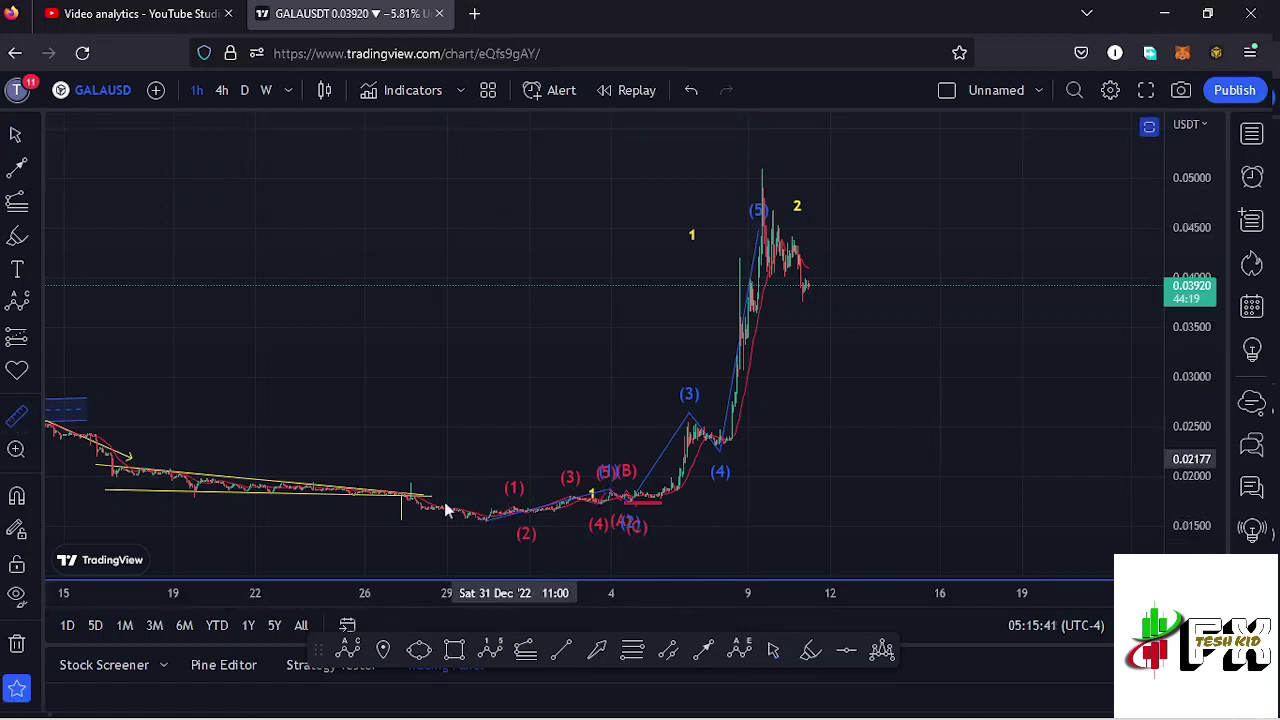
pyautogui.click(482, 521)
pyautogui.click(1012, 177)
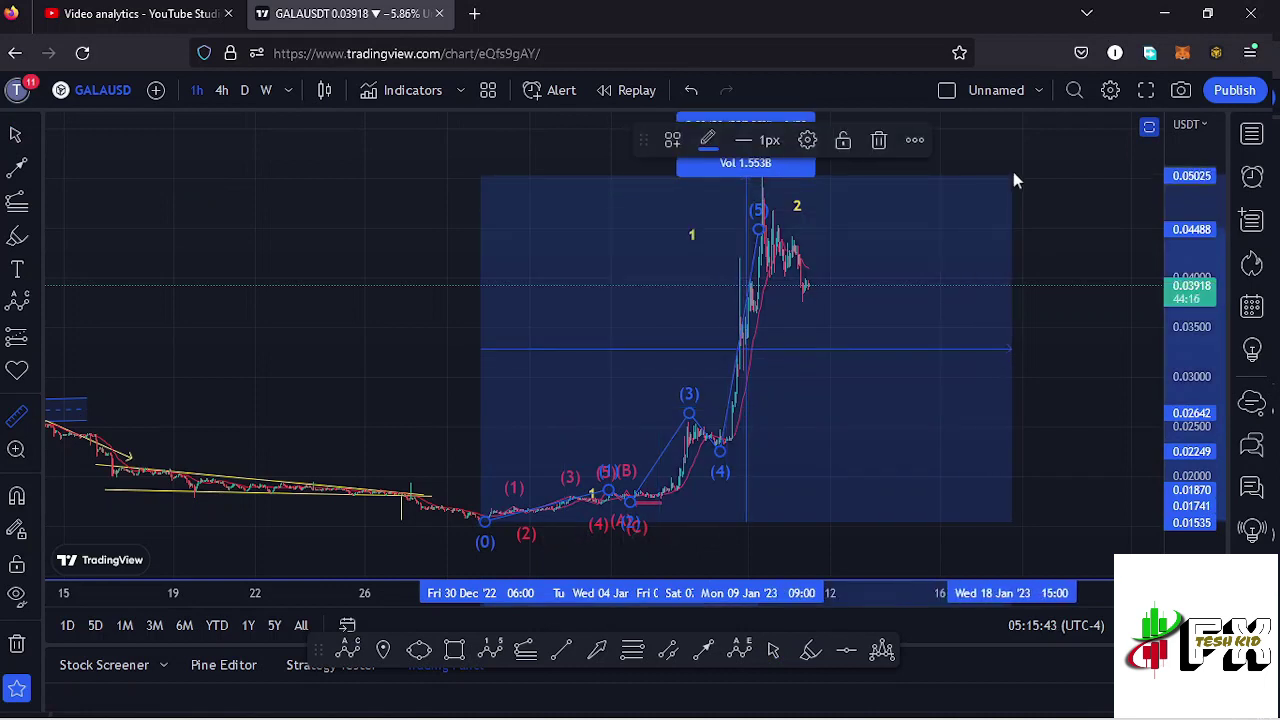
pyautogui.click(1013, 172)
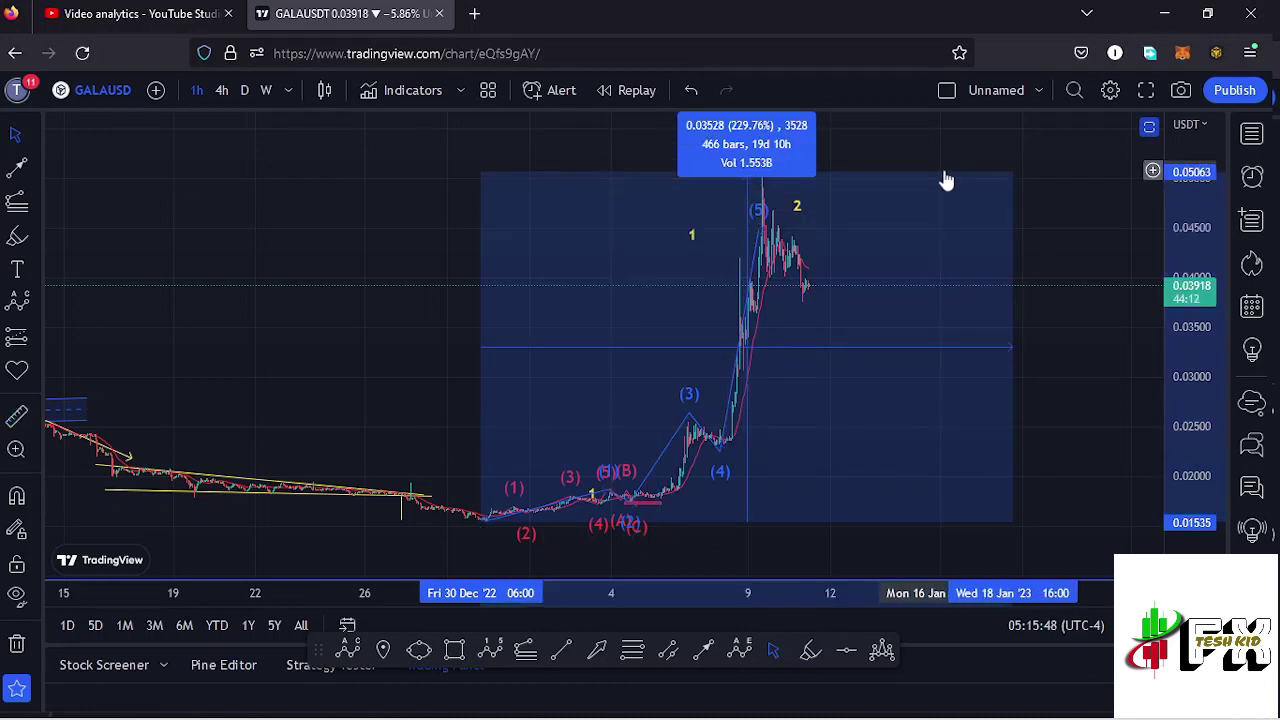
pyautogui.click(1073, 257)
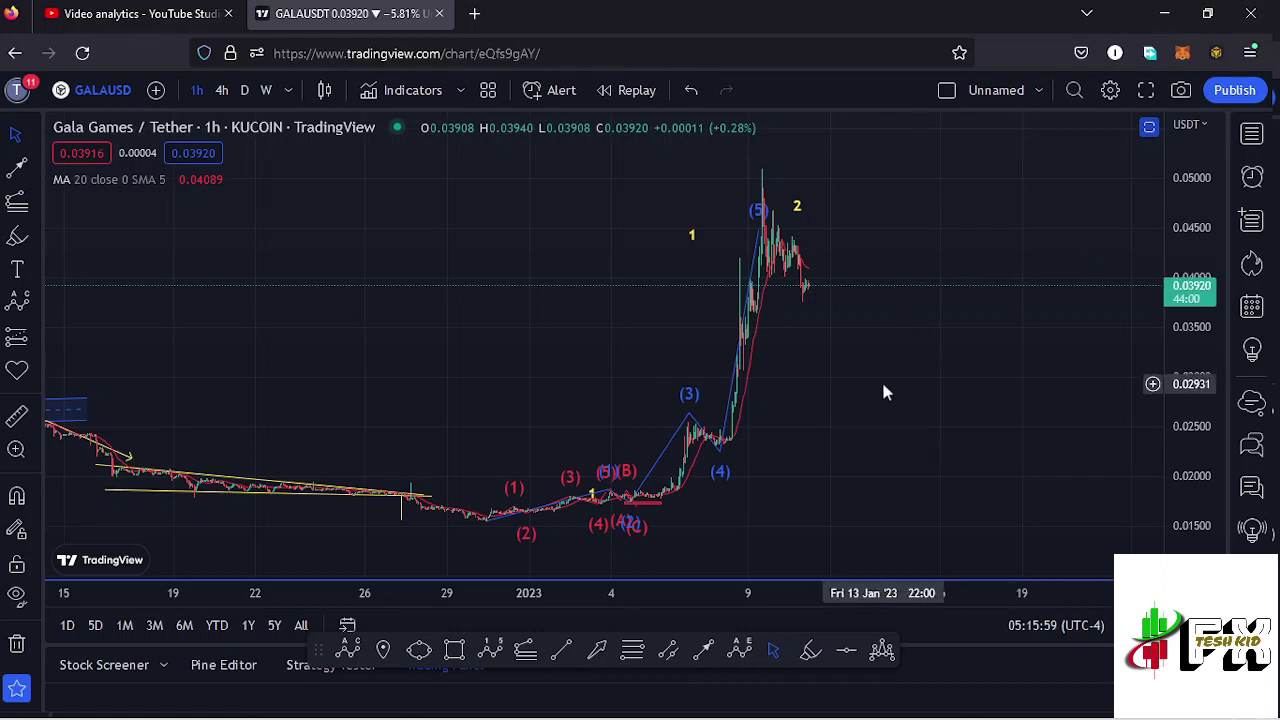
# Reposition the upper yellow wave labels, moving 1 slightly earlier and 2 just past the latest candles at about 0.0458
pyautogui.moveTo(881, 379); pyautogui.dragTo(820, 400)
pyautogui.moveTo(803, 224); pyautogui.dragTo(820, 231)
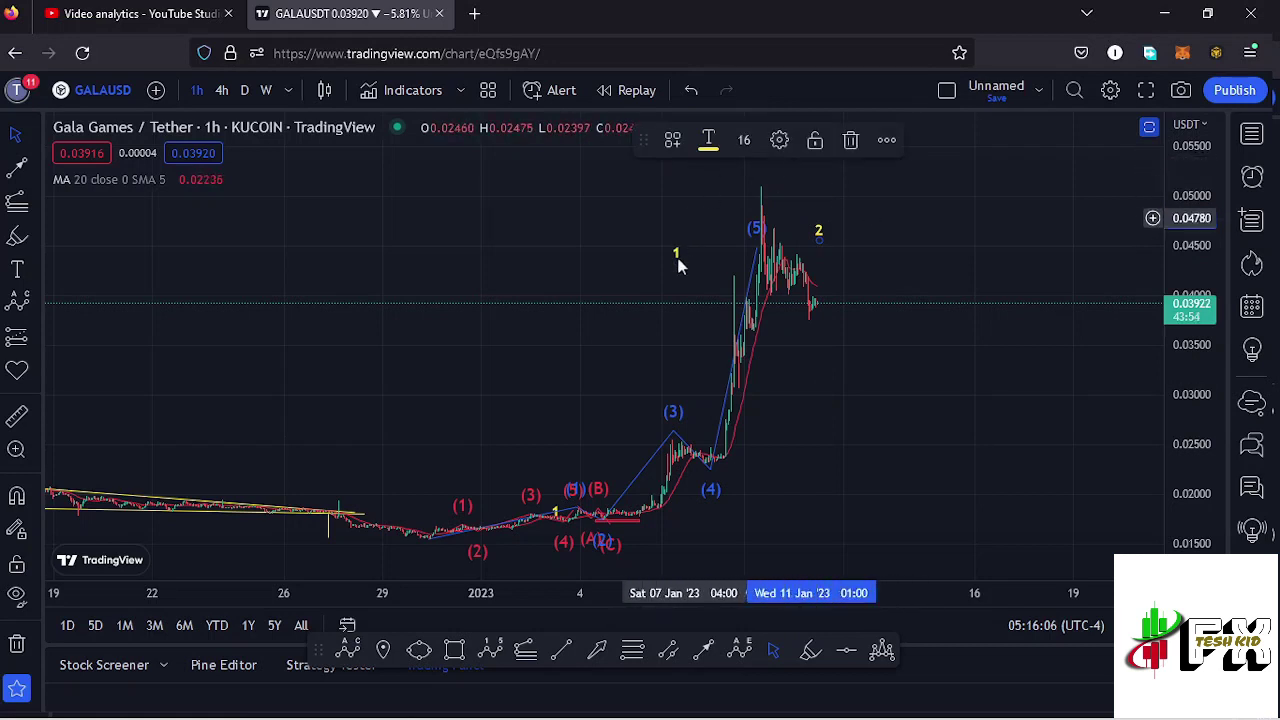
pyautogui.moveTo(677, 256)
pyautogui.mouseDown()
pyautogui.moveTo(664, 250)
pyautogui.moveTo(676, 252)
pyautogui.mouseUp()
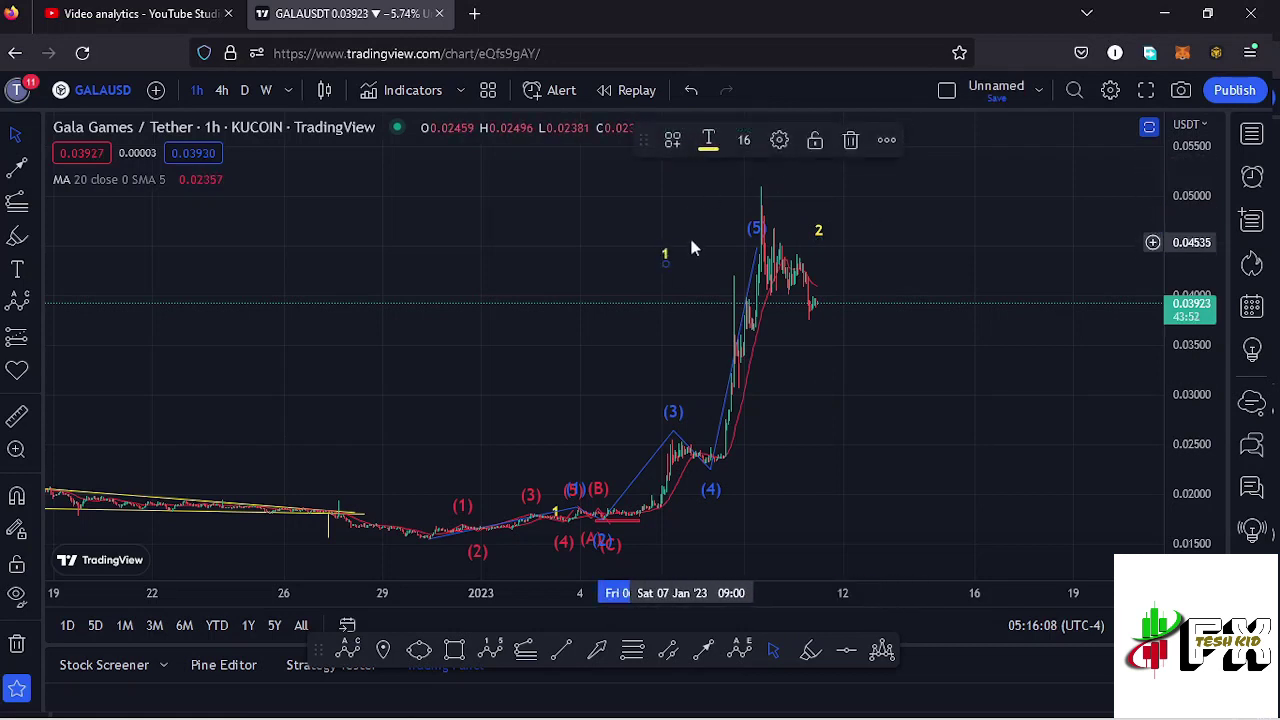
pyautogui.scroll(2, 785, 387)
pyautogui.scroll(3, 785, 387)
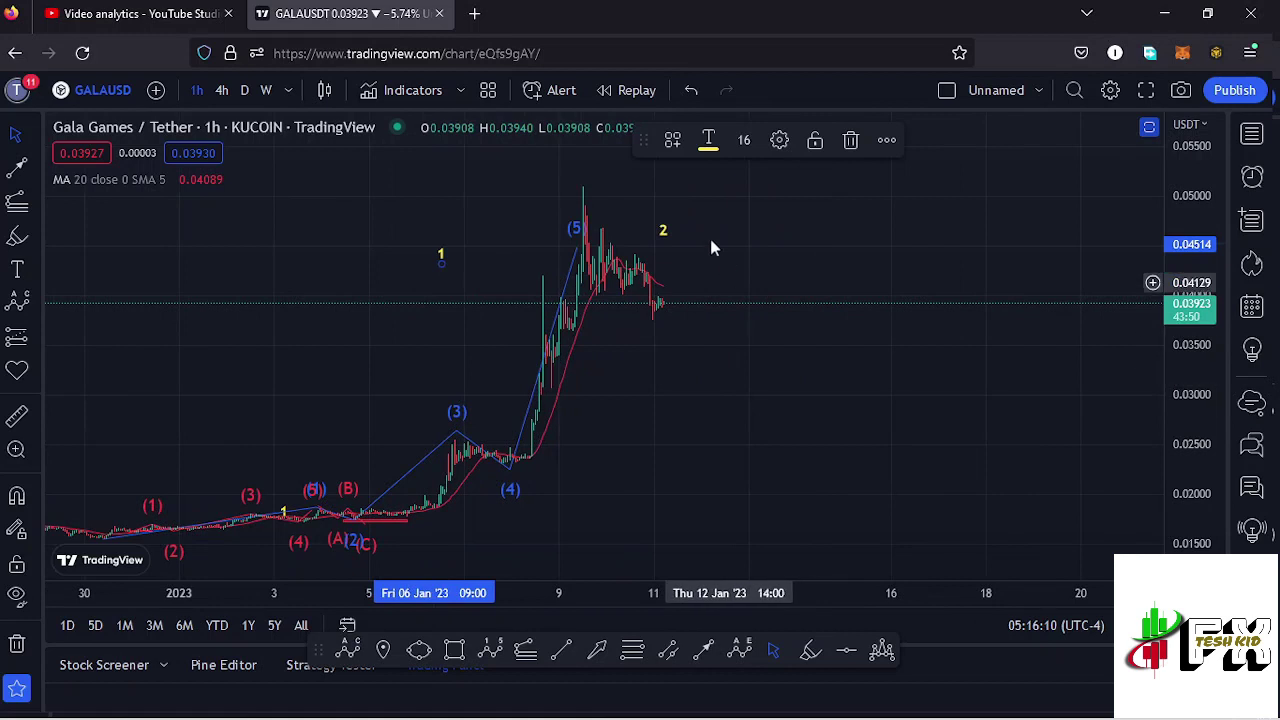
pyautogui.moveTo(664, 229); pyautogui.dragTo(664, 241)
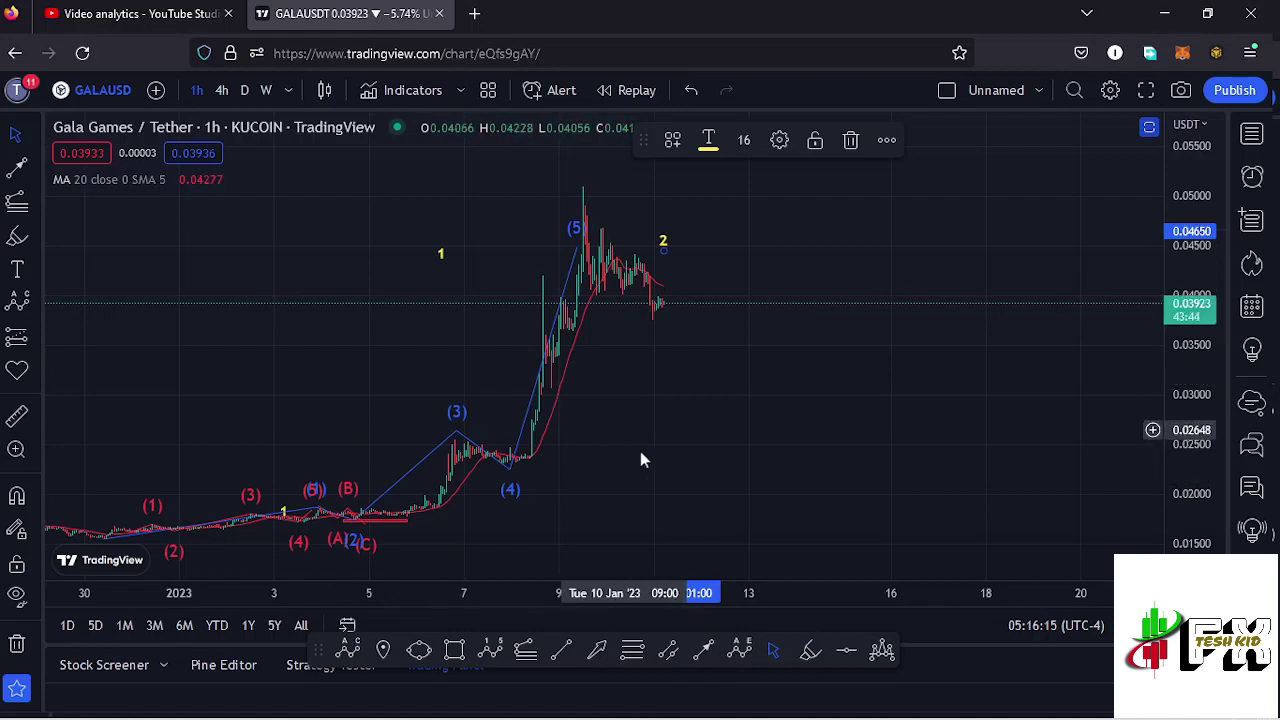
pyautogui.scroll(-1, 651, 456)
pyautogui.moveTo(797, 475); pyautogui.dragTo(807, 458)
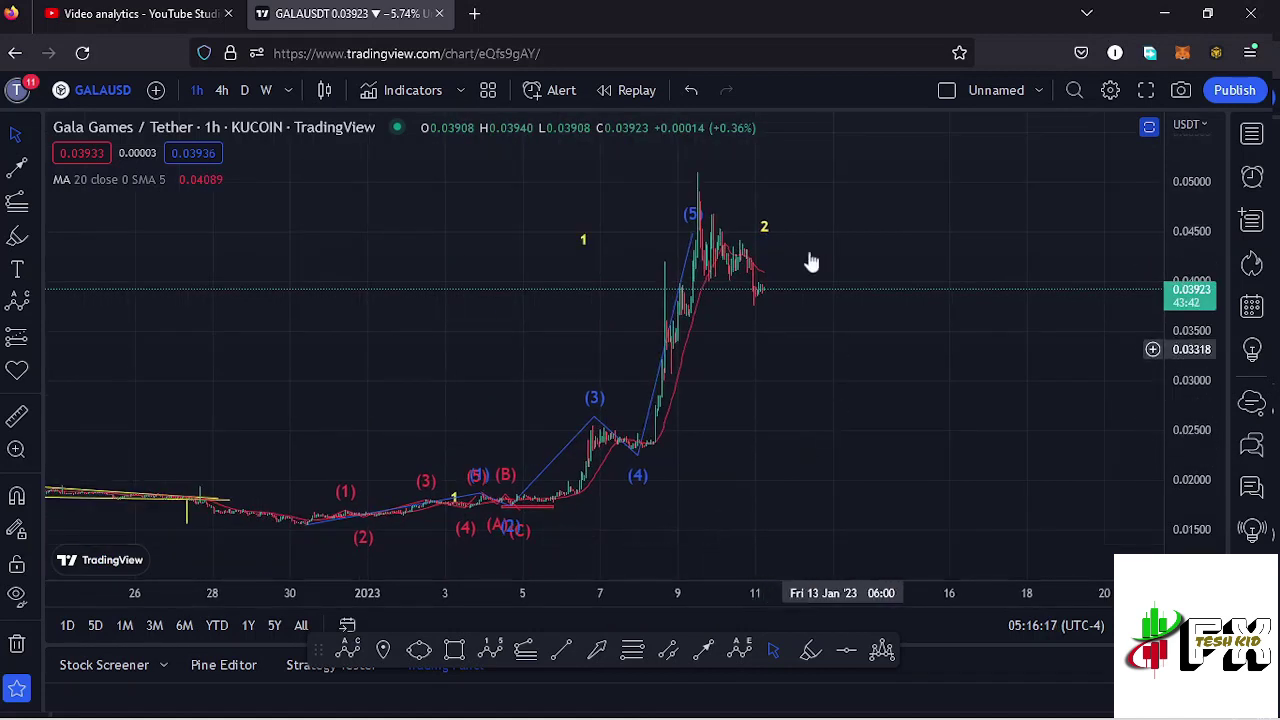
pyautogui.click(764, 224)
pyautogui.moveTo(766, 230); pyautogui.dragTo(778, 237)
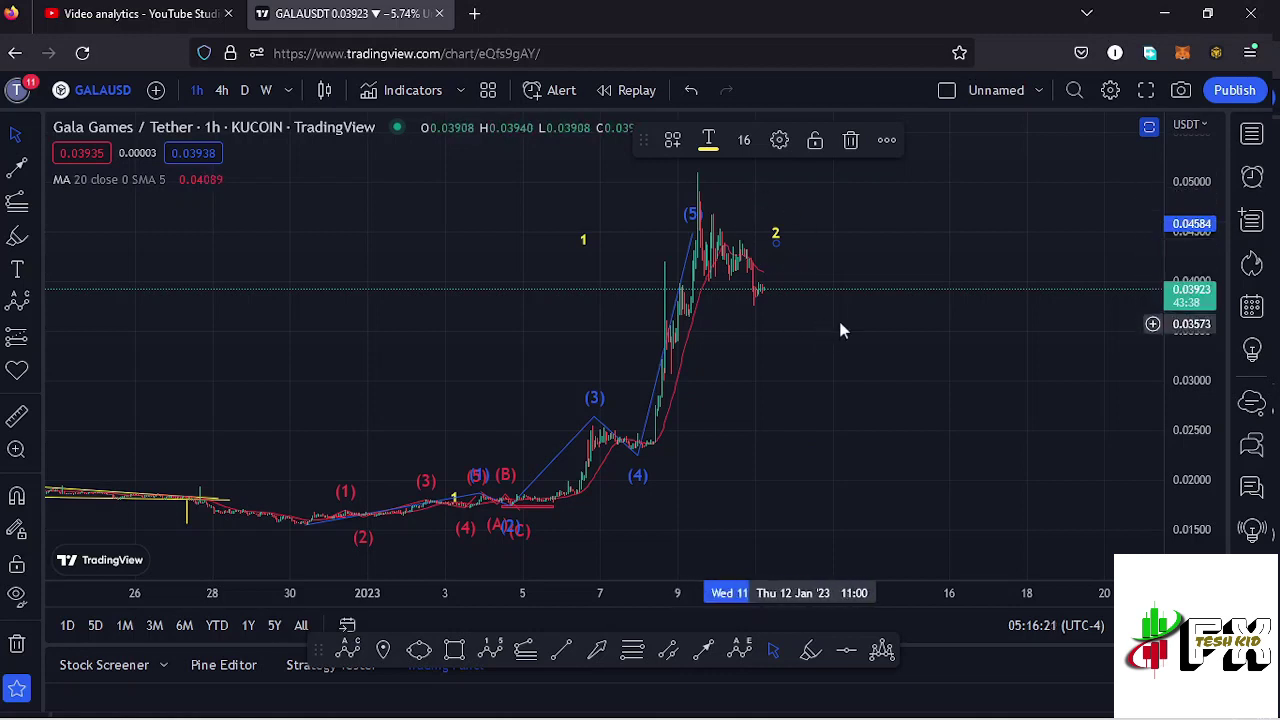
# Draw a Fibonacci retracement from the 30 December low at about 0.01545 to the rally's peak at about 0.05101
pyautogui.click(632, 650)
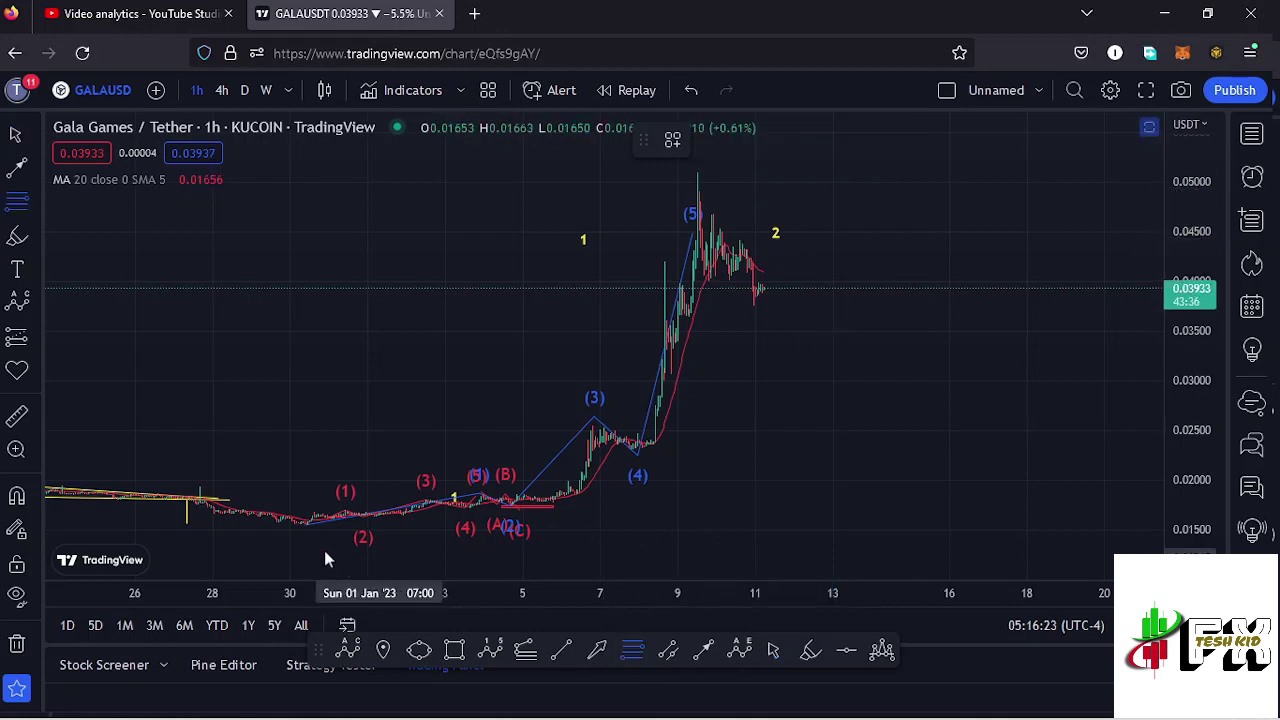
pyautogui.click(306, 522)
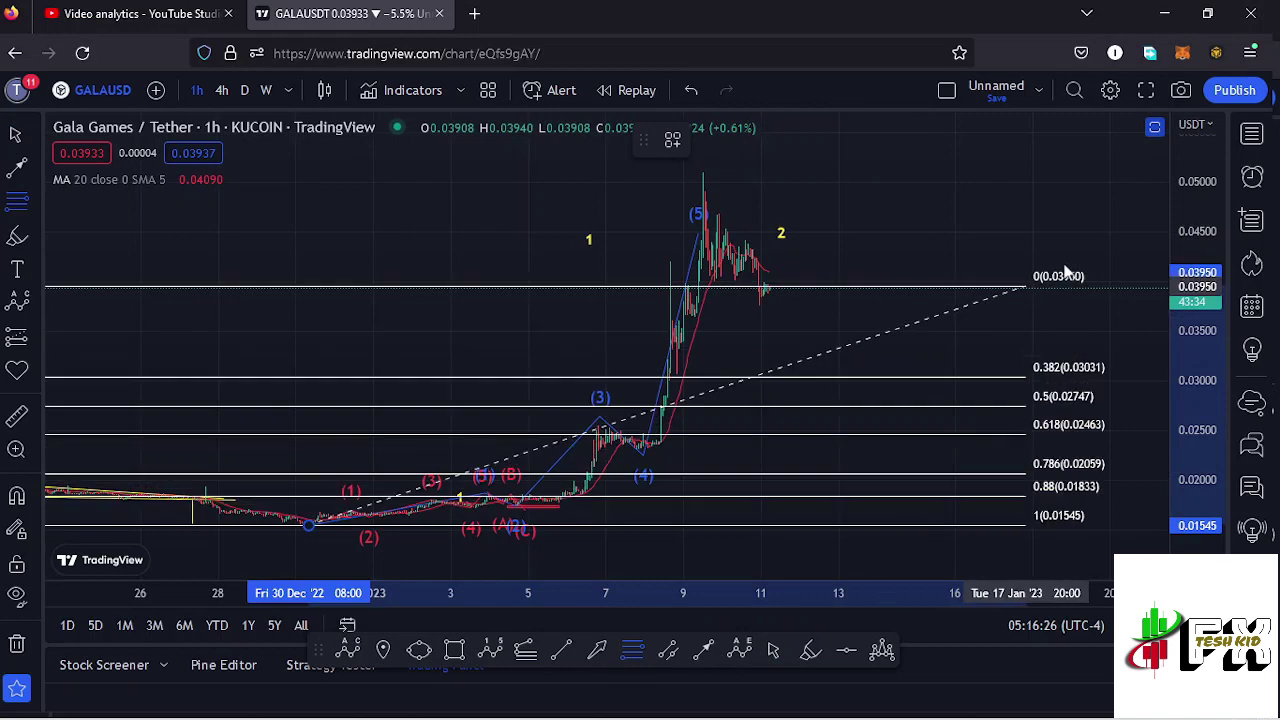
pyautogui.click(1050, 178)
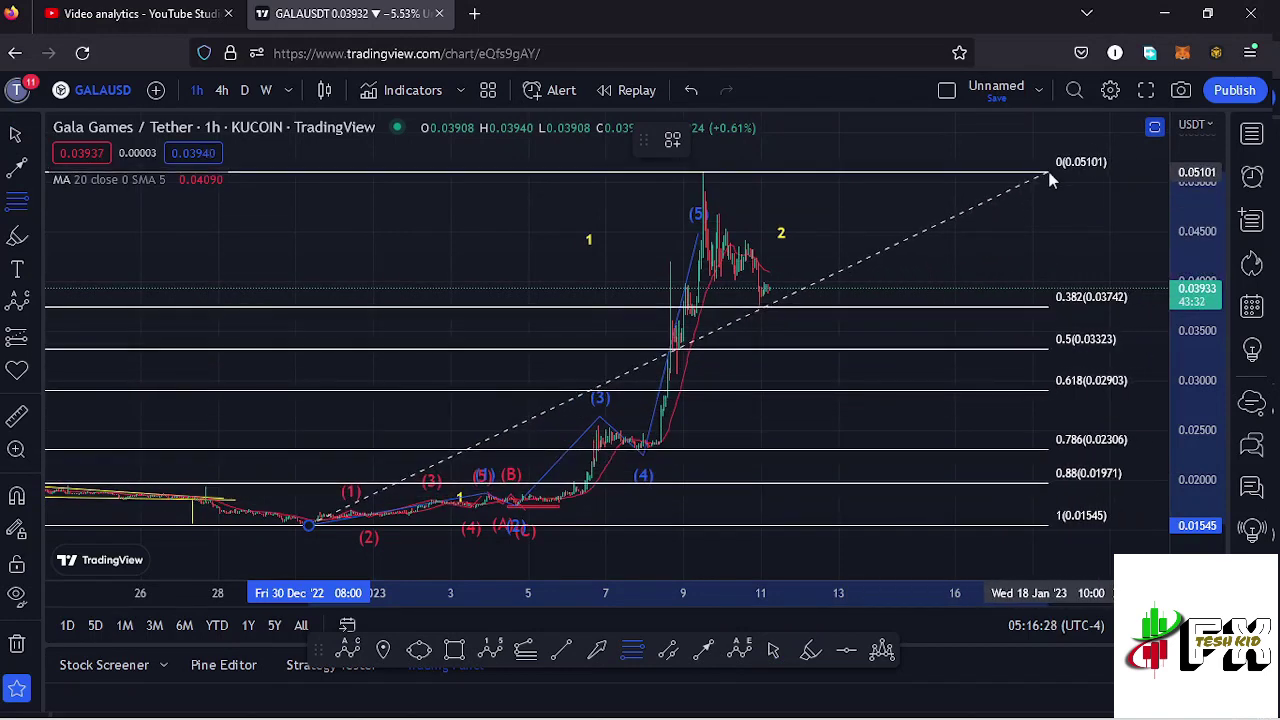
pyautogui.moveTo(1058, 234); pyautogui.dragTo(975, 248)
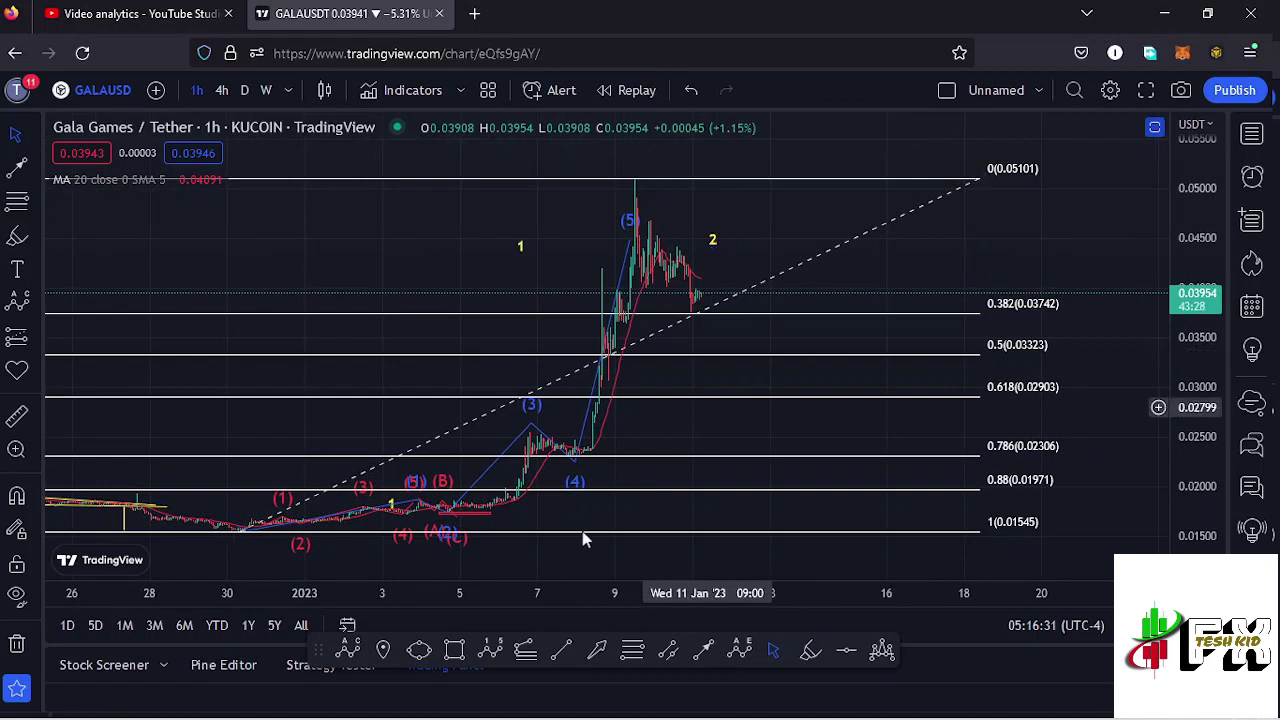
# Mark the 0.5 to 0.618 zone ahead of price with a rectangle from about 0.03356 to 0.02893, and delete the Fibonacci retracement
pyautogui.click(454, 651)
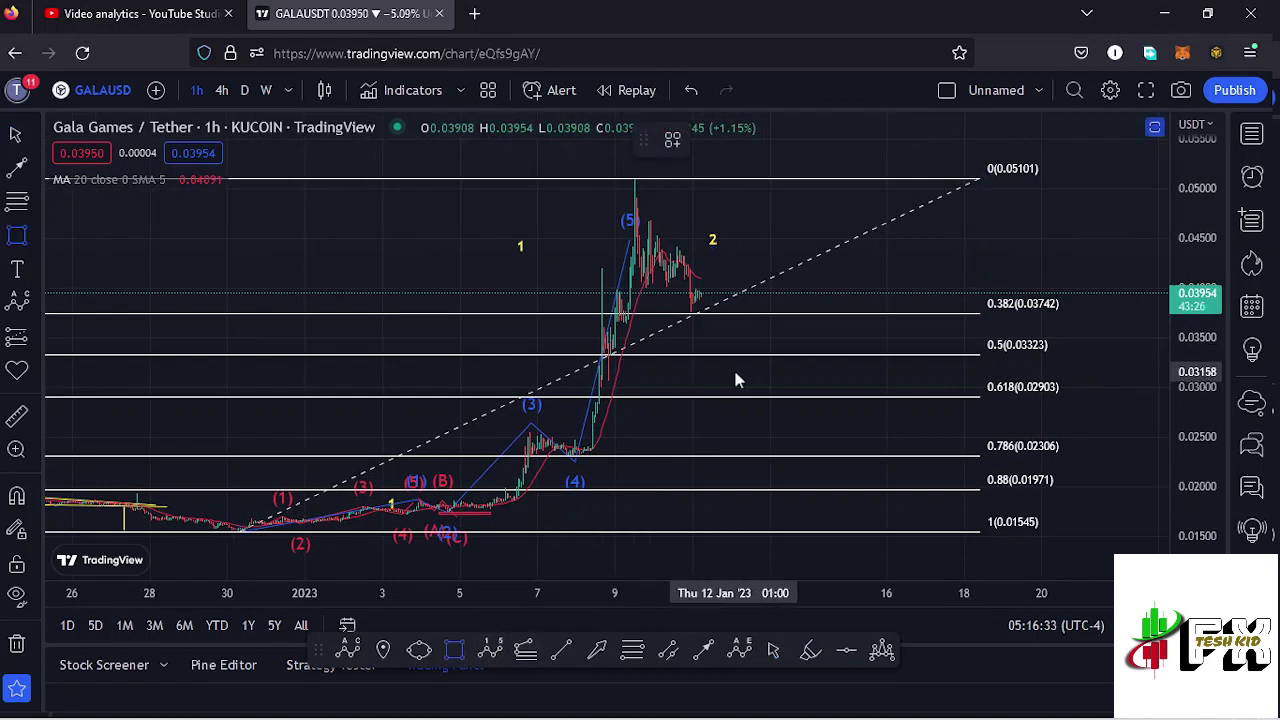
pyautogui.moveTo(730, 354); pyautogui.dragTo(836, 398)
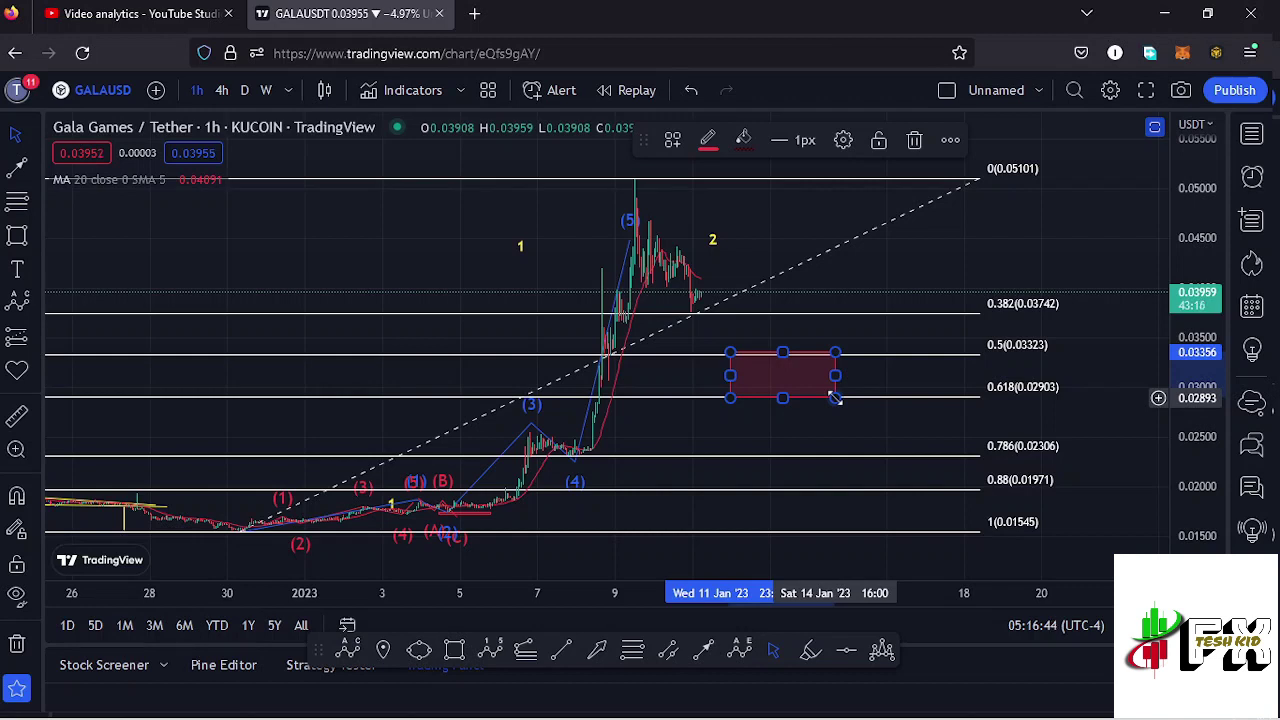
pyautogui.click(979, 180)
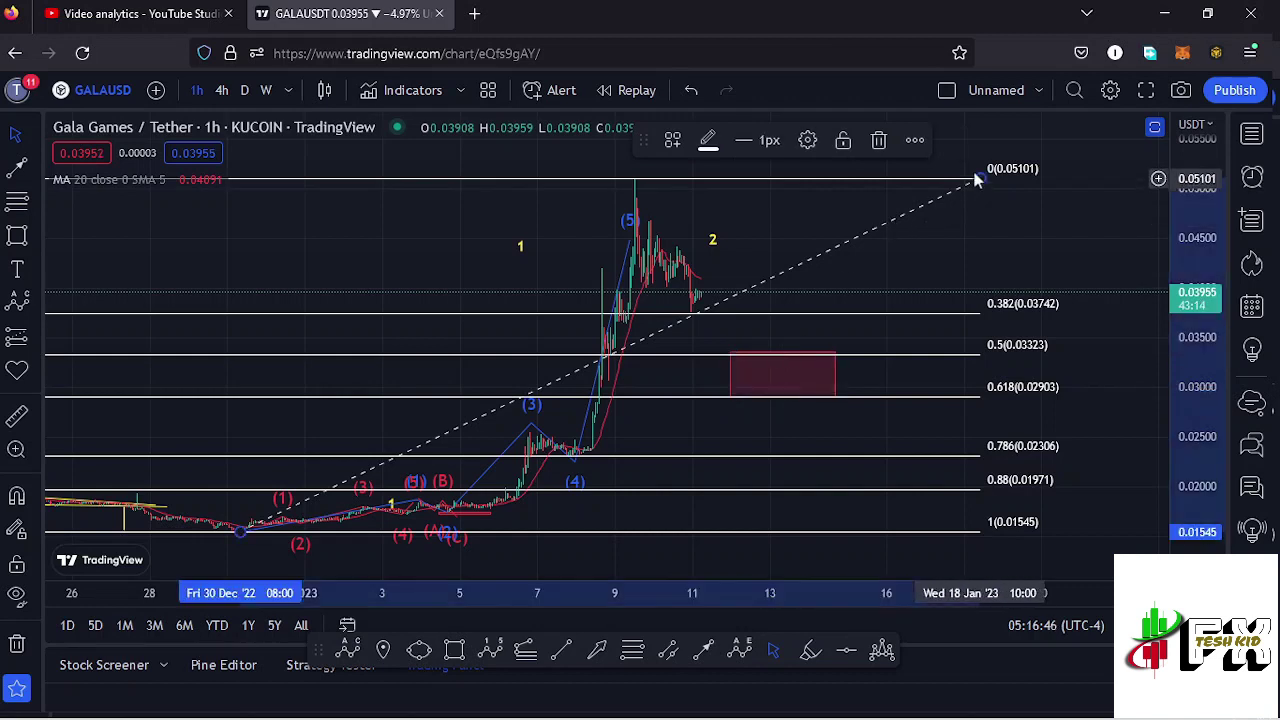
pyautogui.click(879, 141)
pyautogui.click(716, 240)
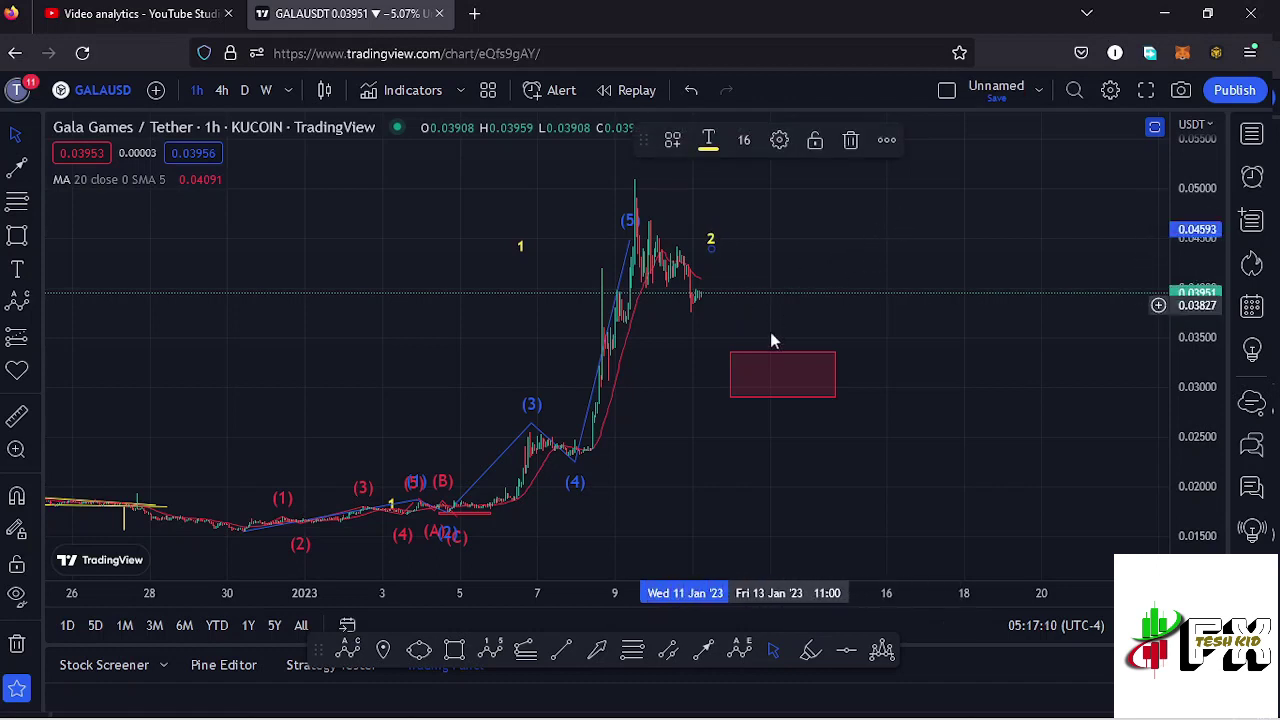
# Draw an Elliott ABC correction from the peak at about 0.05063, with A at 0.03563, B at 0.04648 and C in the rectangle at 0.03082
pyautogui.scroll(2, 716, 330)
pyautogui.moveTo(723, 280); pyautogui.dragTo(900, 280)
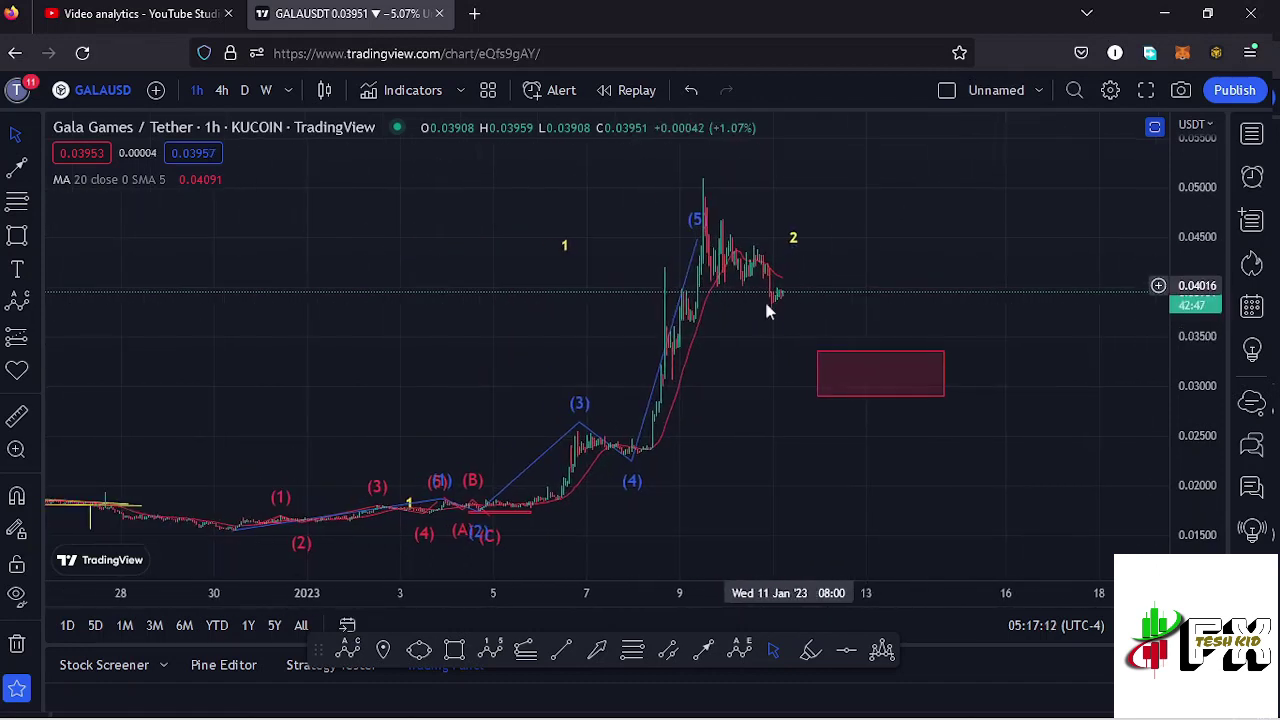
pyautogui.scroll(2, 747, 312)
pyautogui.scroll(2, 700, 322)
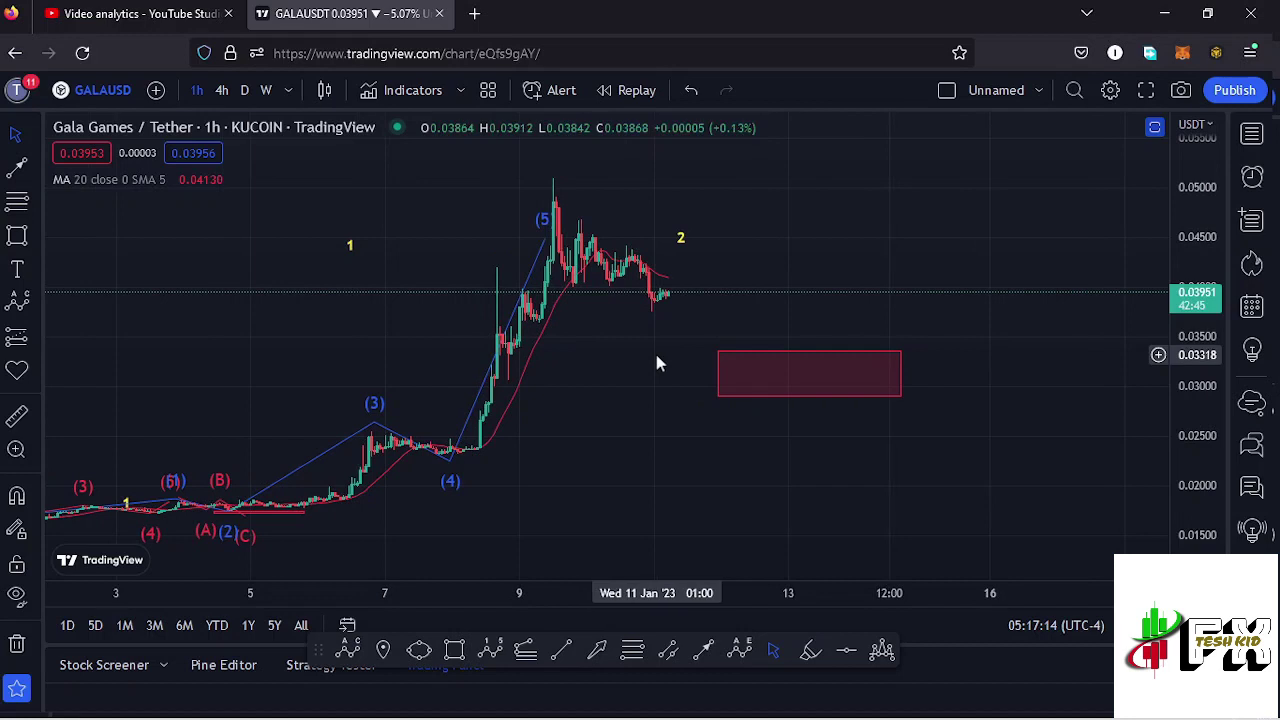
pyautogui.click(16, 300)
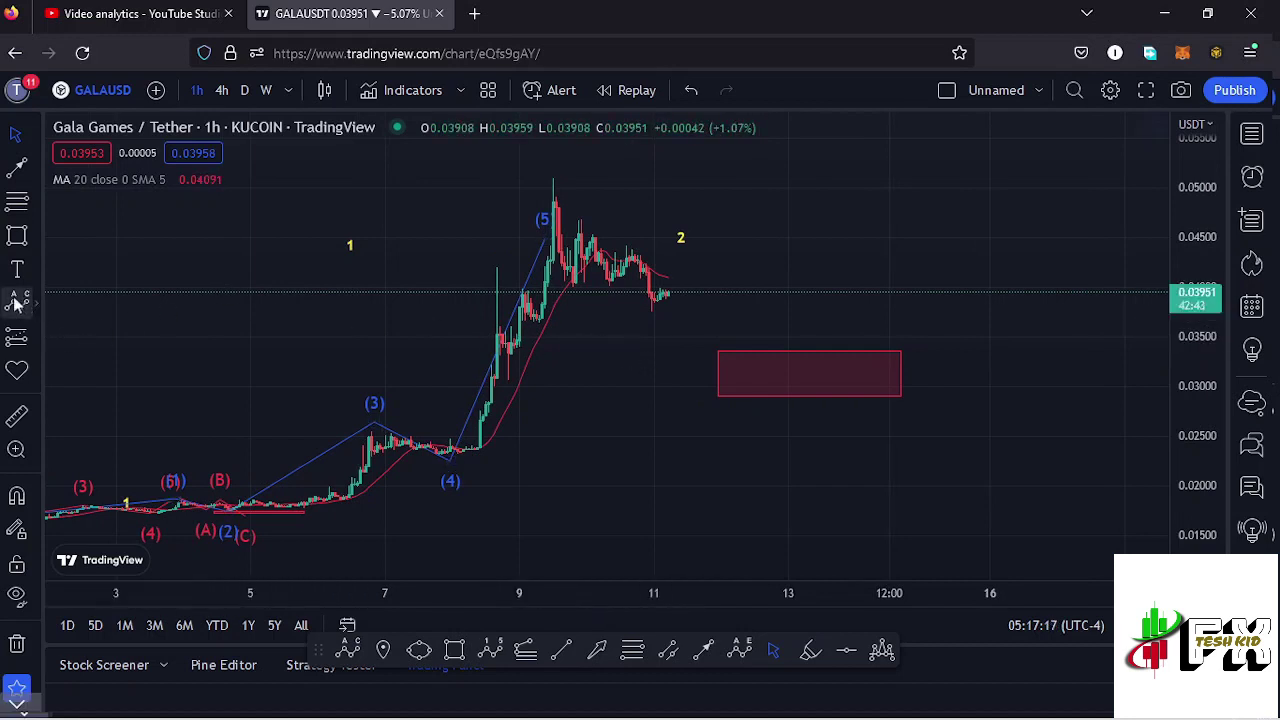
pyautogui.click(550, 181)
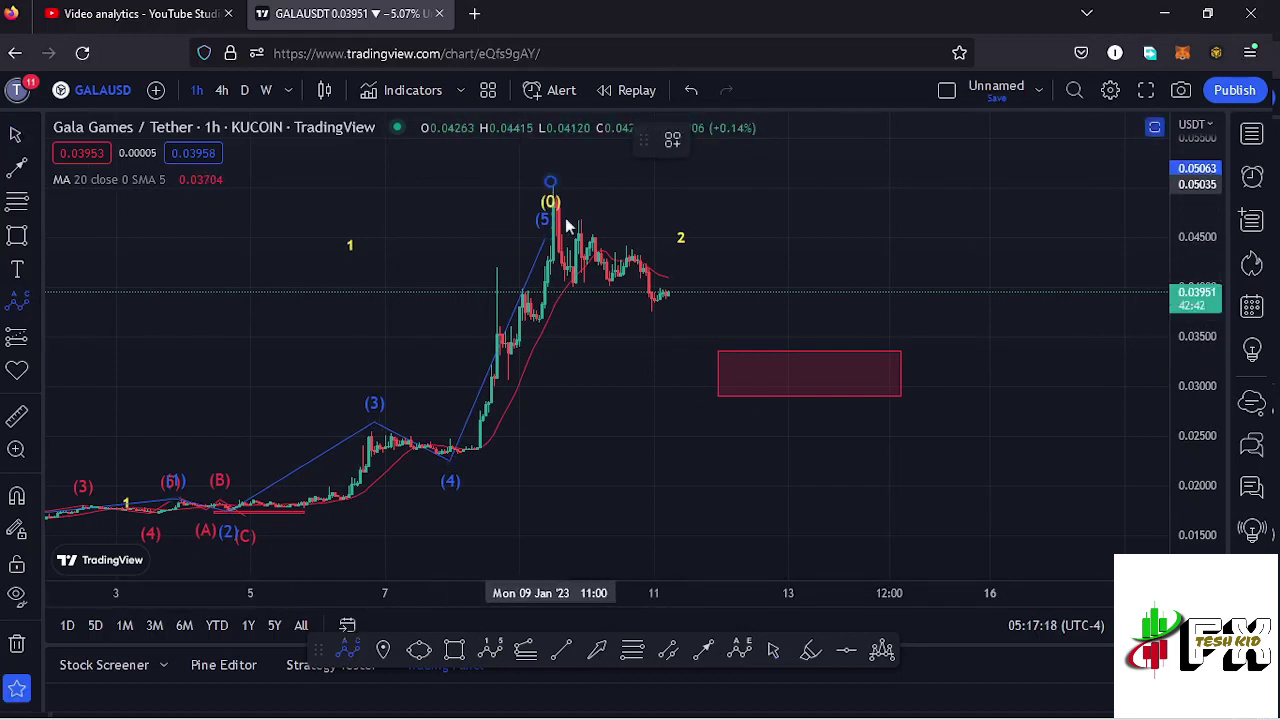
pyautogui.click(612, 330)
pyautogui.click(670, 222)
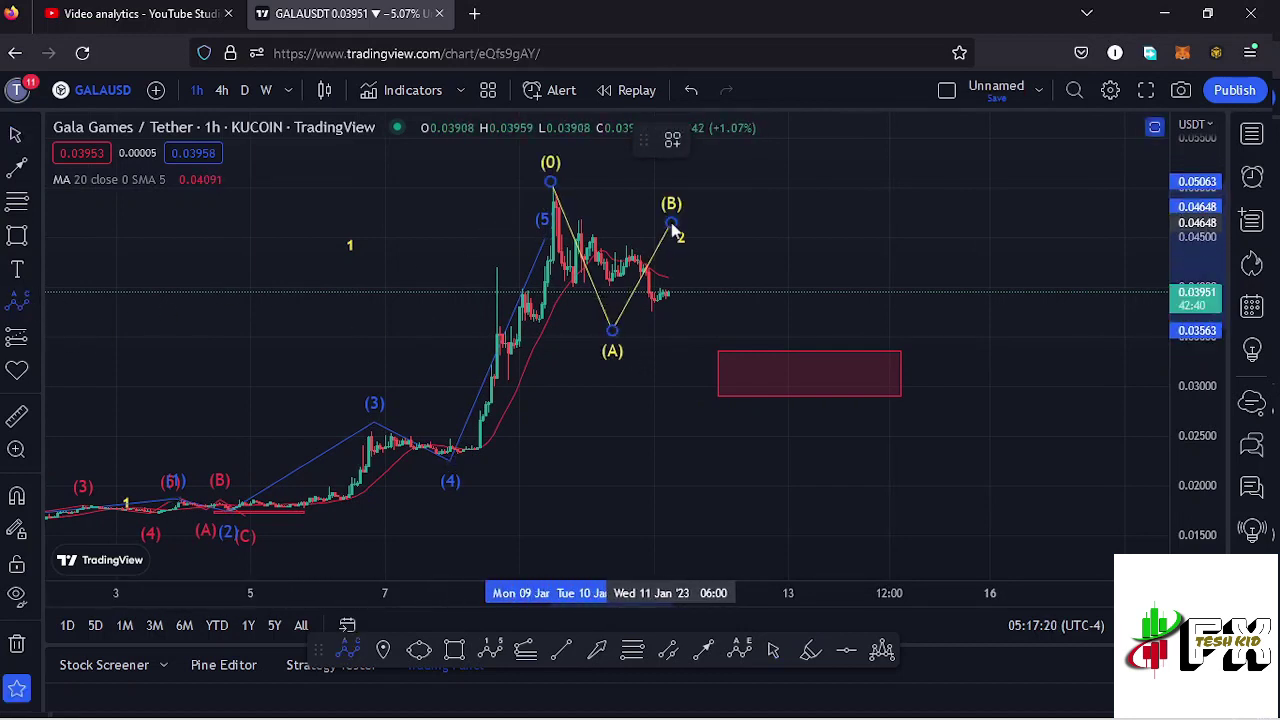
pyautogui.click(773, 378)
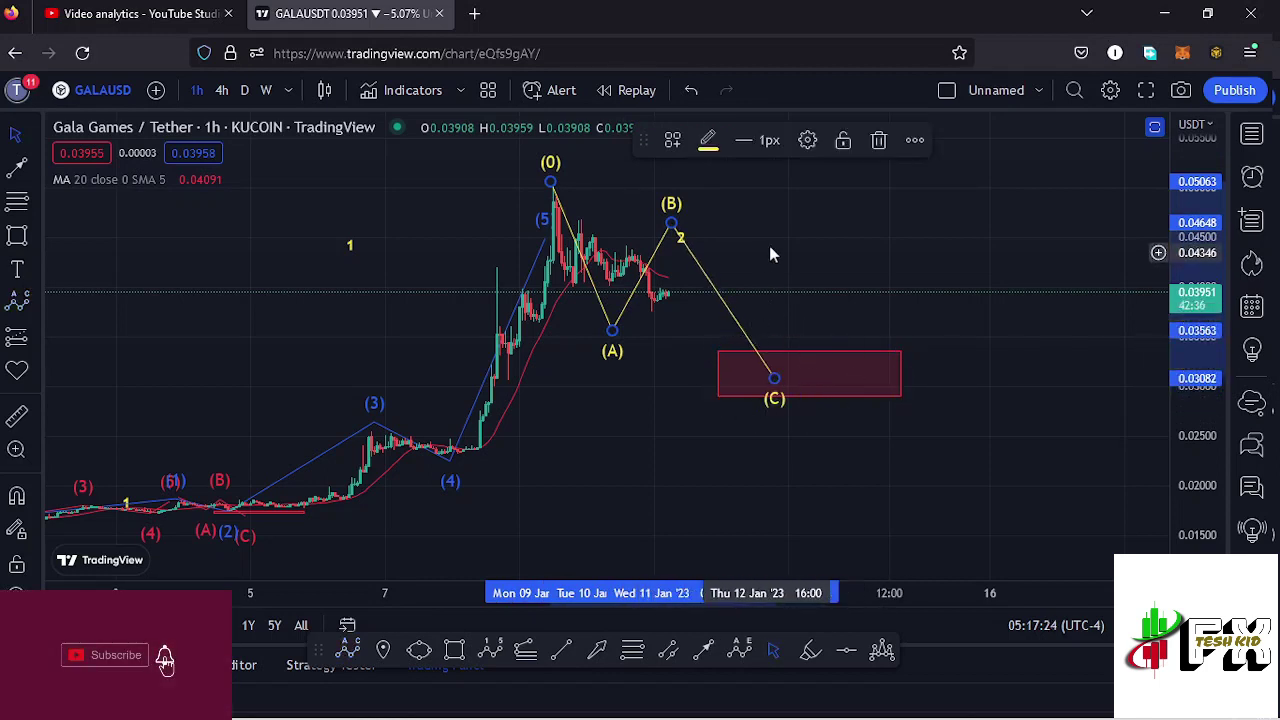
# Move the yellow 2 label to just before the correction's (B) point, at about 0.0472
pyautogui.moveTo(769, 245); pyautogui.dragTo(740, 294)
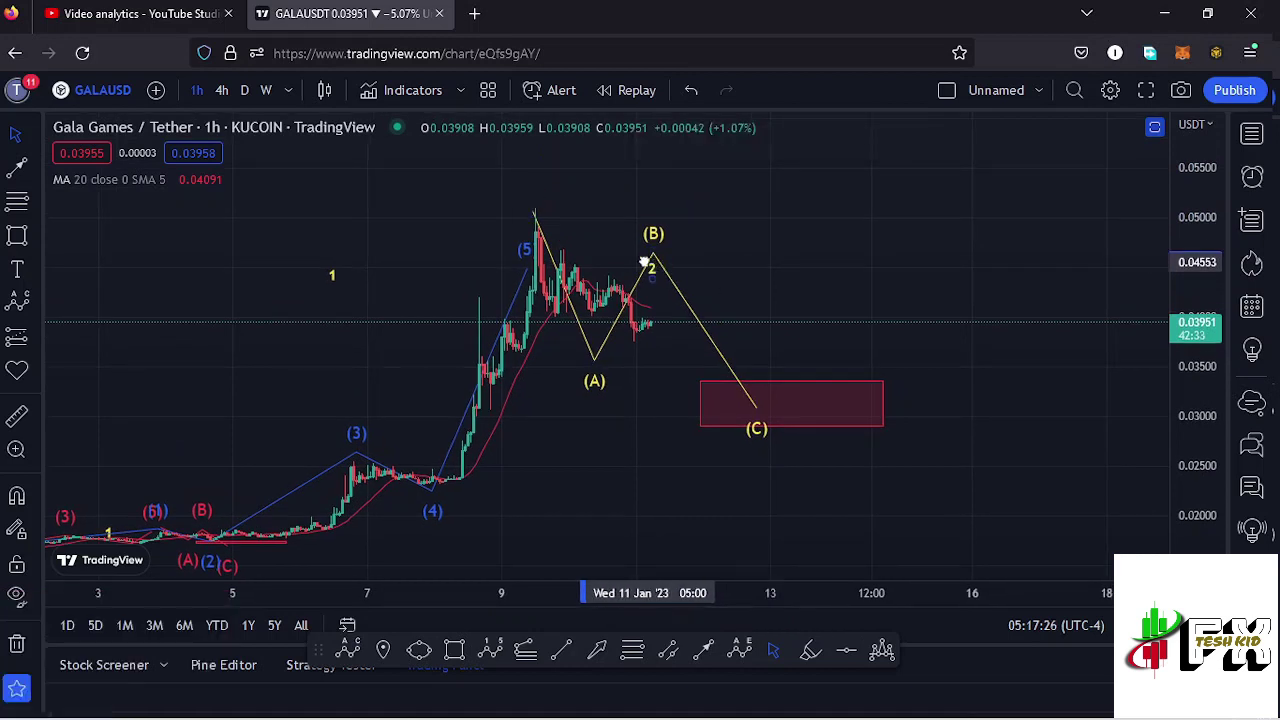
pyautogui.click(623, 254)
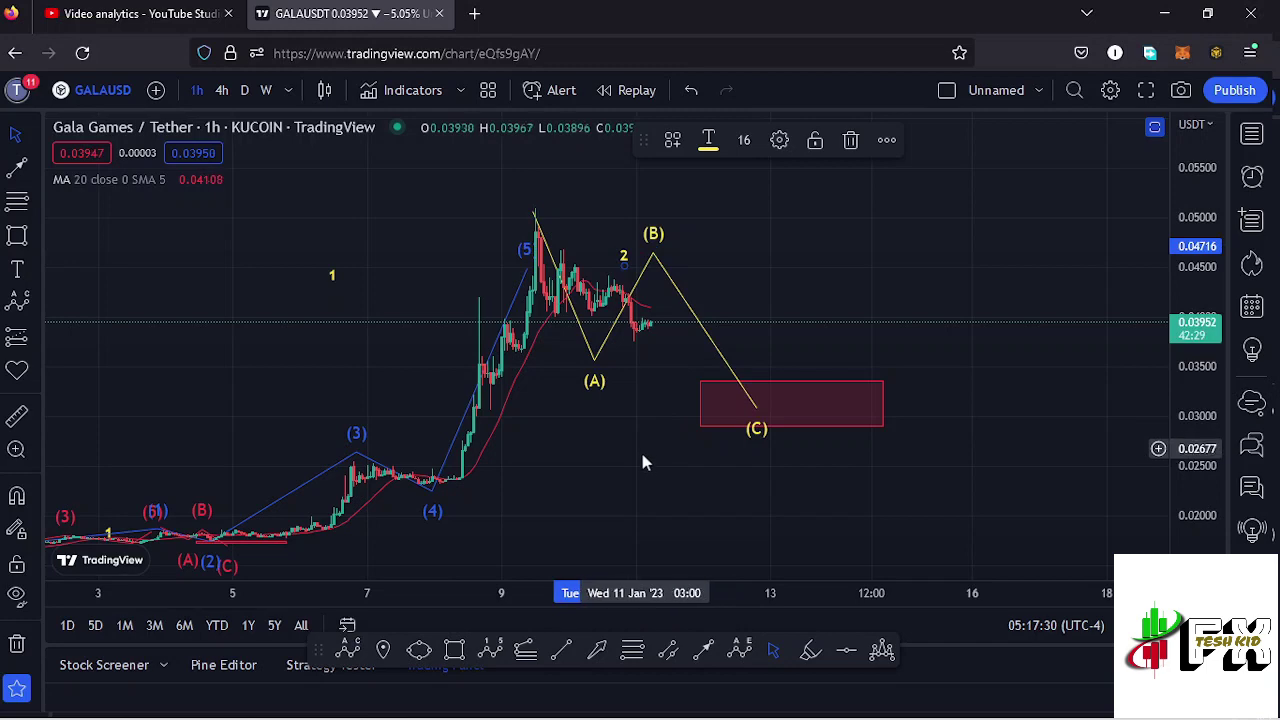
# Restore the hidden indicator panes, examine the maximized RSI pane, and return to the full chart layout
pyautogui.scroll(-1, 642, 469)
pyautogui.scroll(-1, 642, 469)
pyautogui.moveTo(711, 459); pyautogui.dragTo(691, 392)
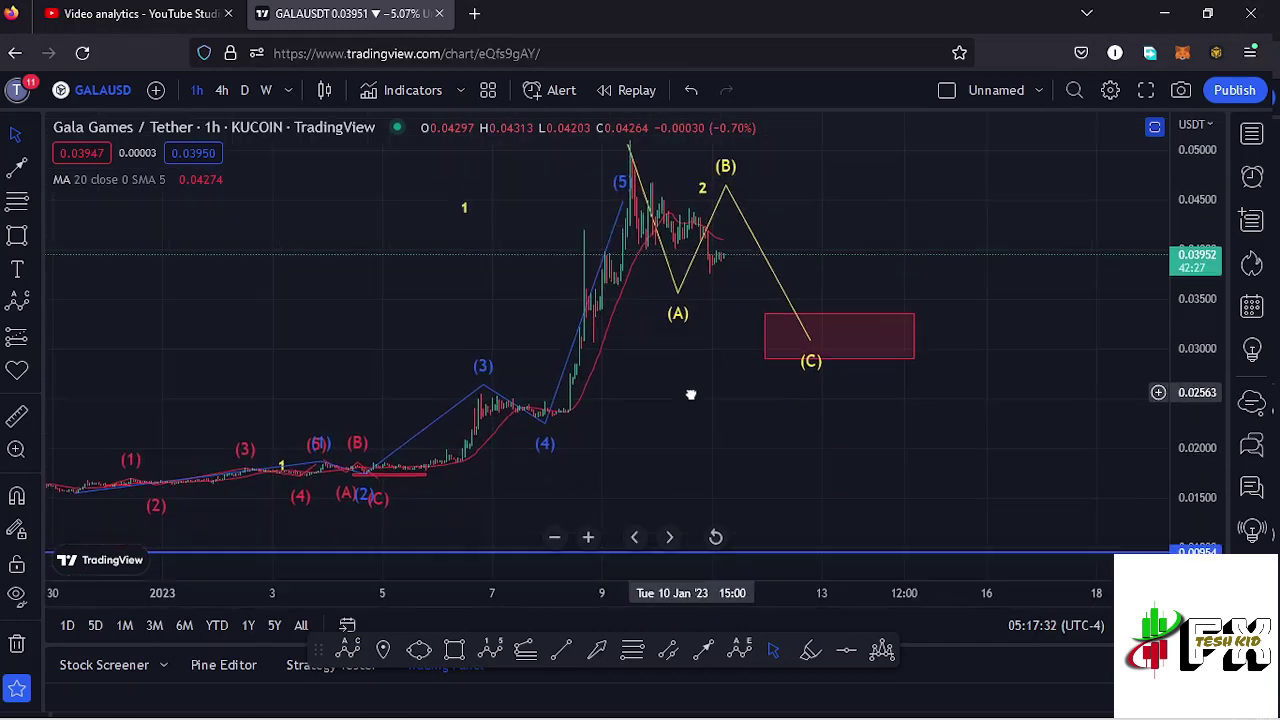
pyautogui.click(1155, 130)
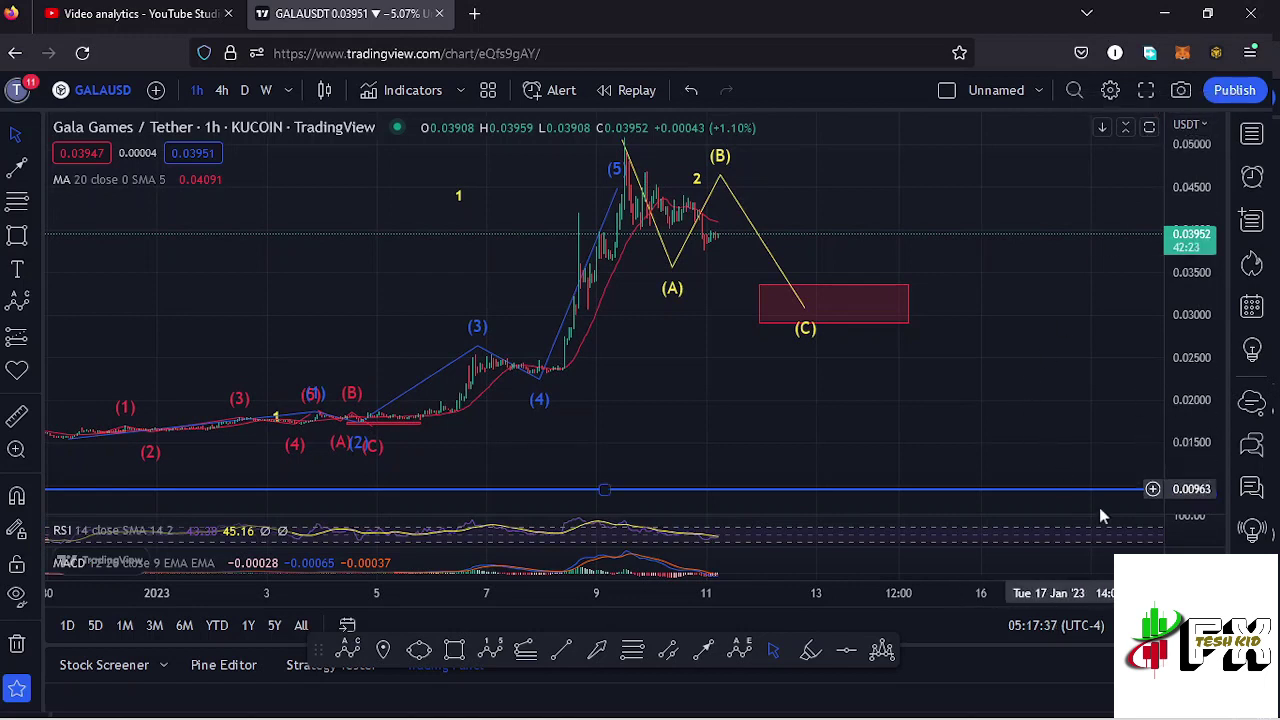
pyautogui.click(1150, 531)
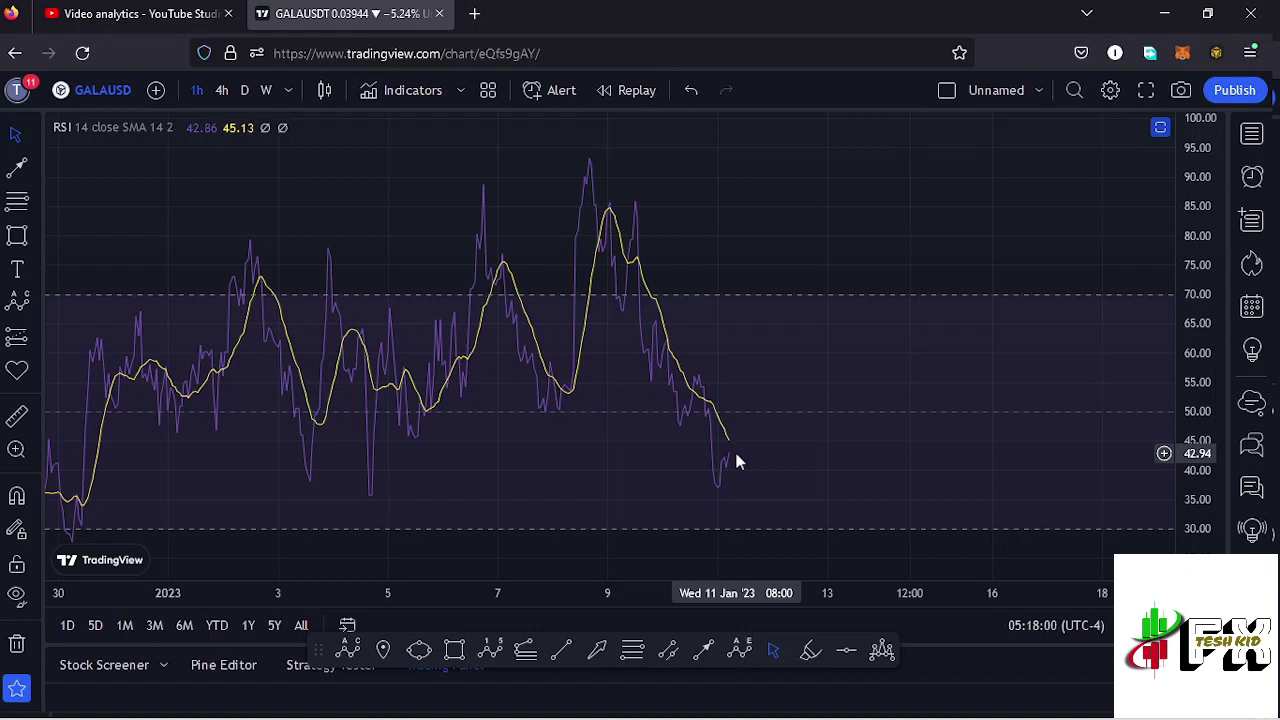
pyautogui.click(1160, 128)
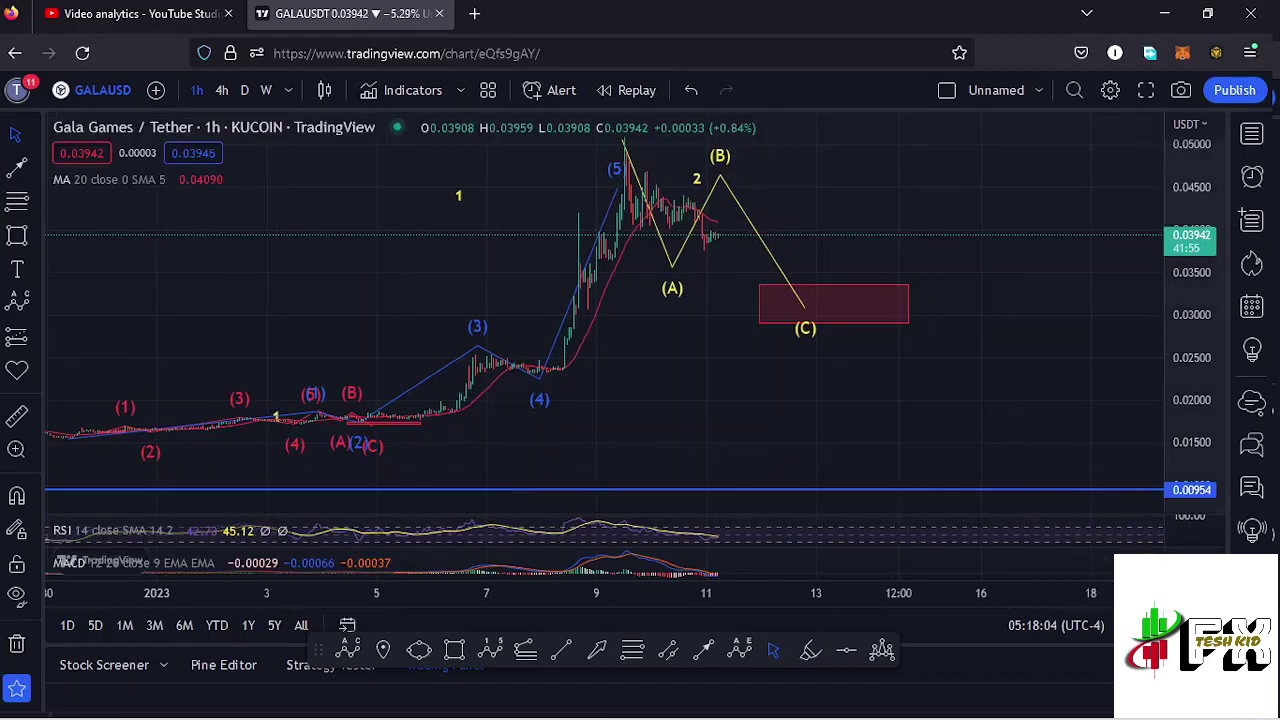
# Maximize the MACD pane to examine its latest lines and histogram bars, and return to the full chart layout
pyautogui.click(1148, 563)
pyautogui.scroll(2, 759, 503)
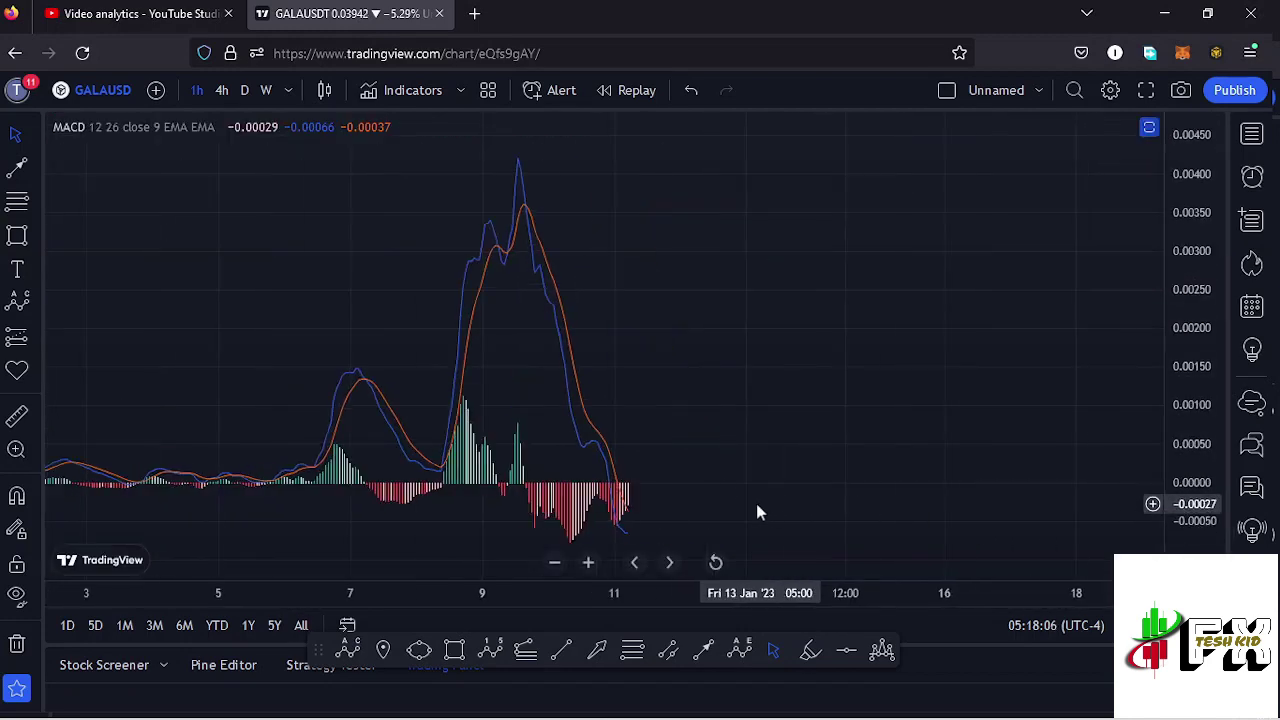
pyautogui.scroll(2, 652, 446)
pyautogui.moveTo(571, 424); pyautogui.dragTo(917, 426)
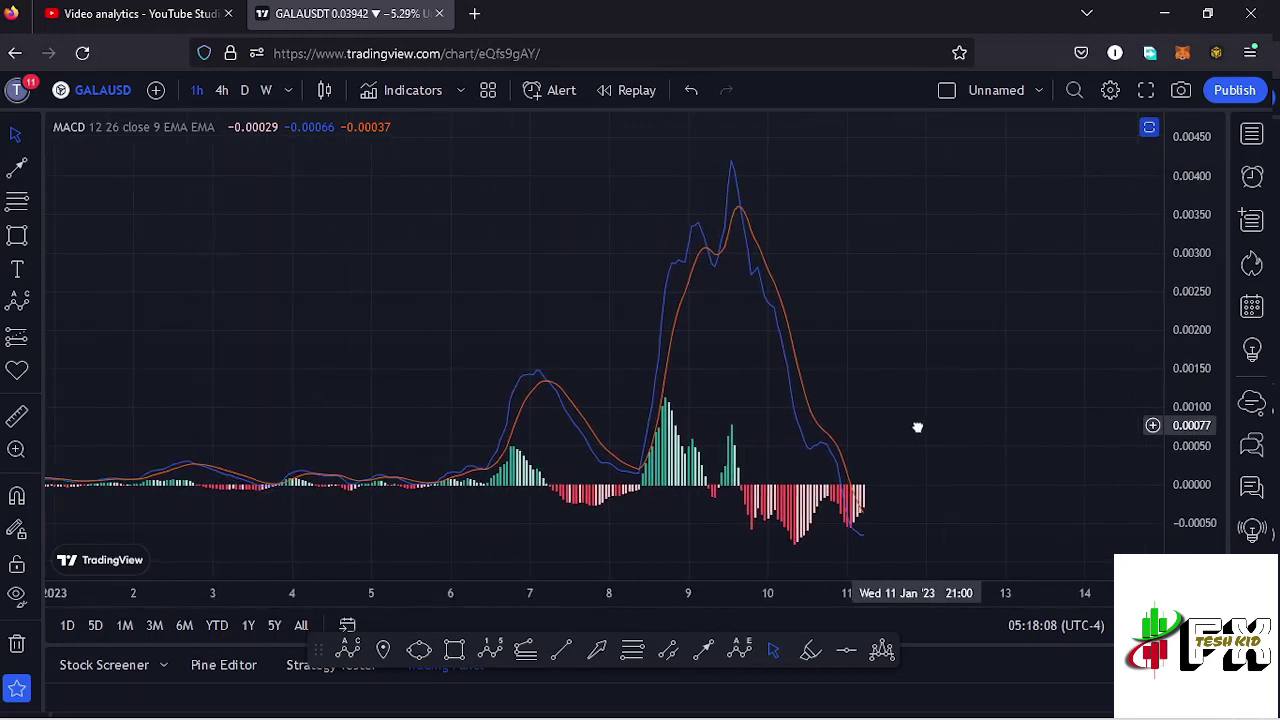
pyautogui.scroll(2, 898, 449)
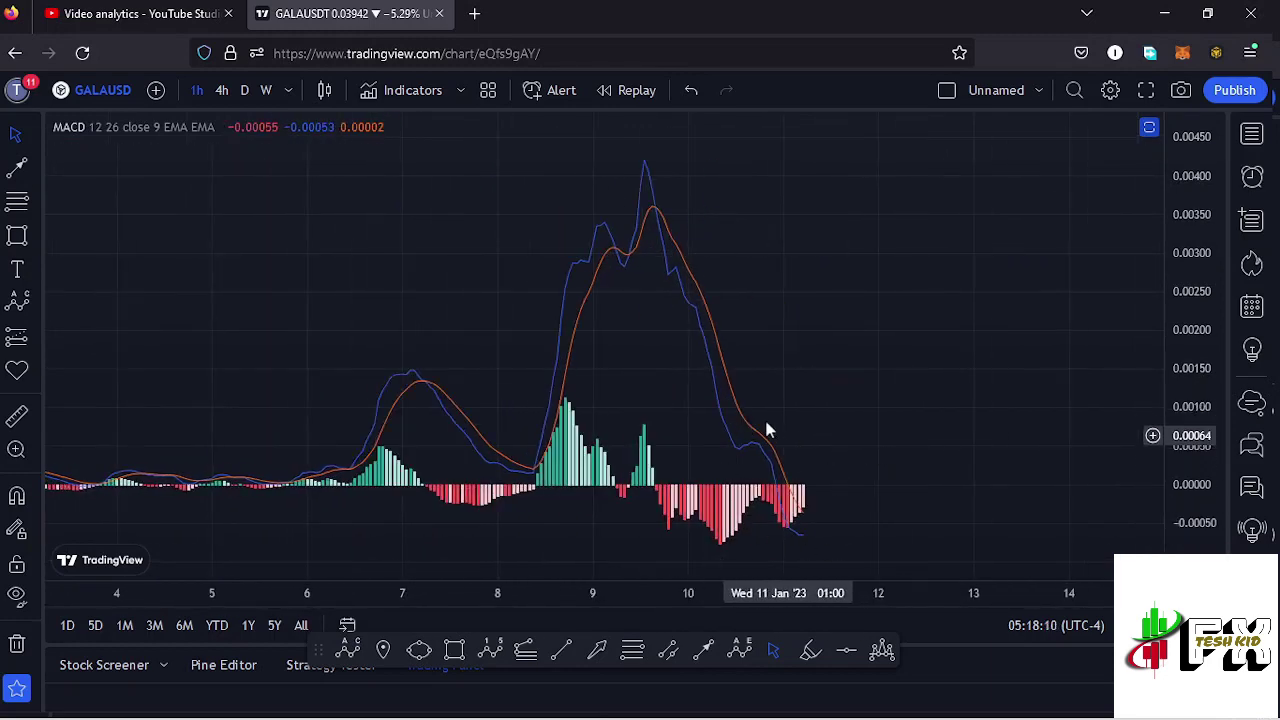
pyautogui.click(1149, 128)
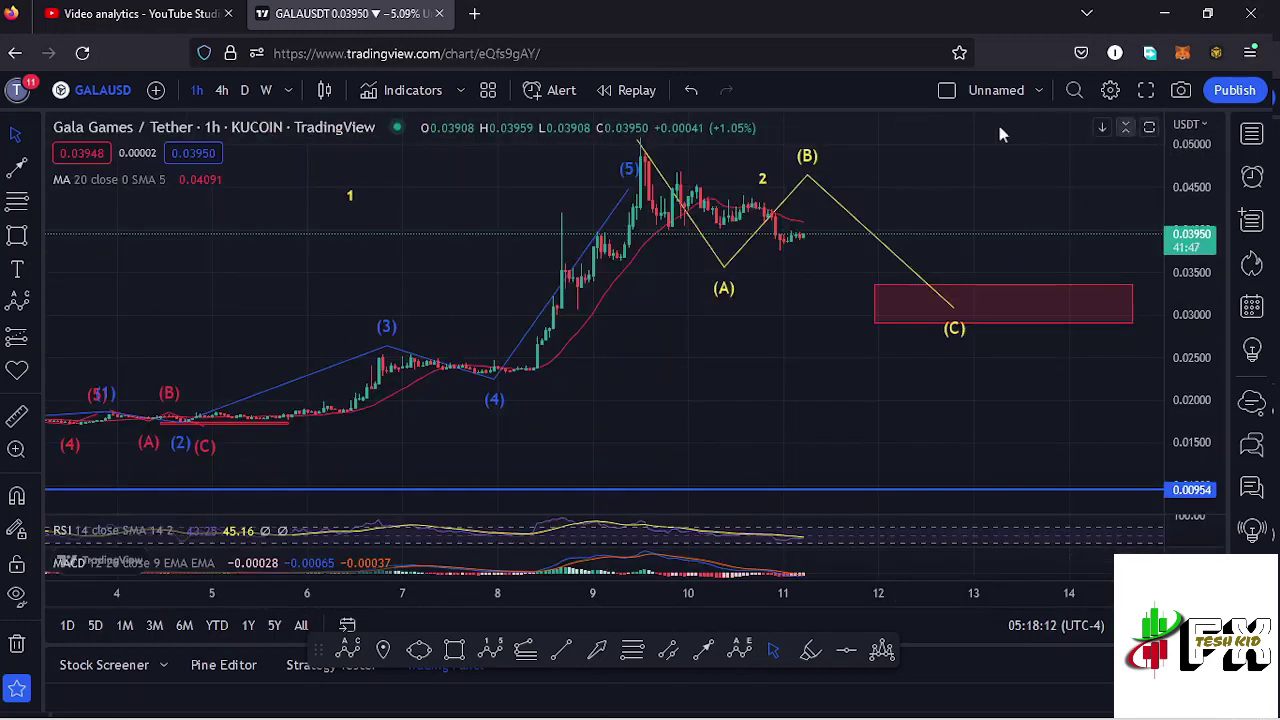
# Maximize the price pane to hide the indicators, and switch the chart to the daily timeframe with its full price history
pyautogui.scroll(-5, 777, 408)
pyautogui.click(1150, 128)
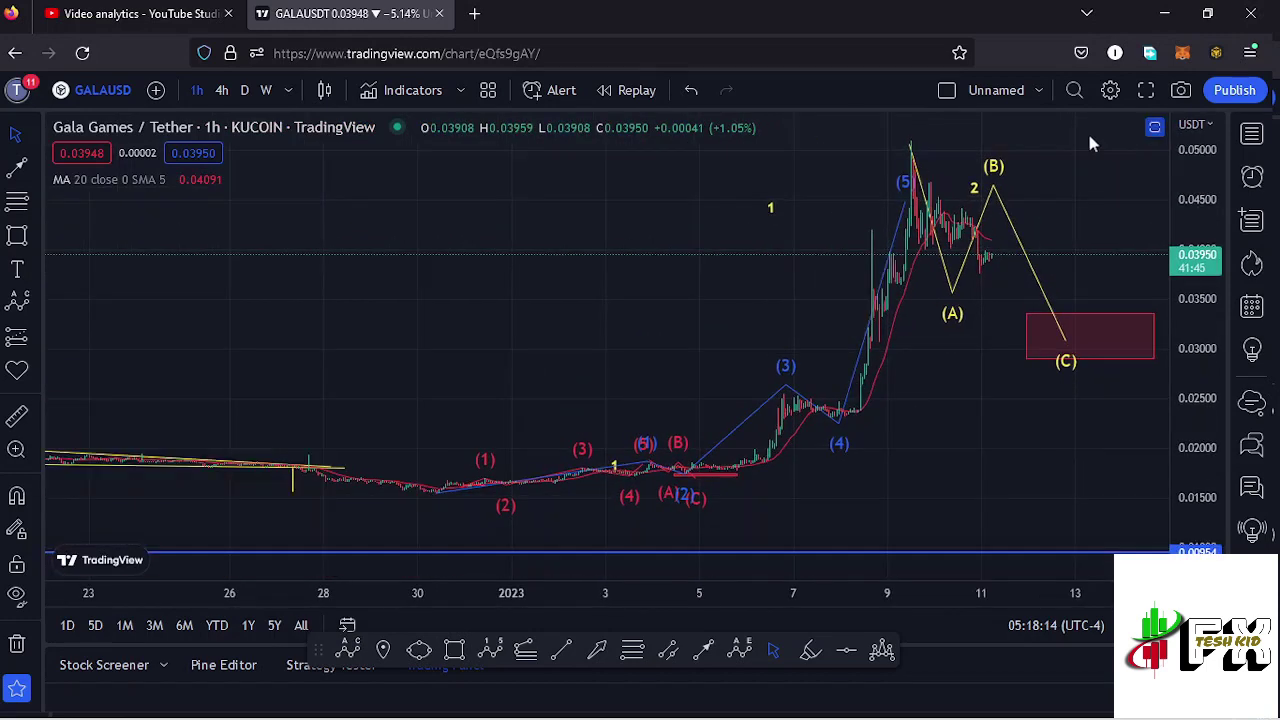
pyautogui.click(246, 91)
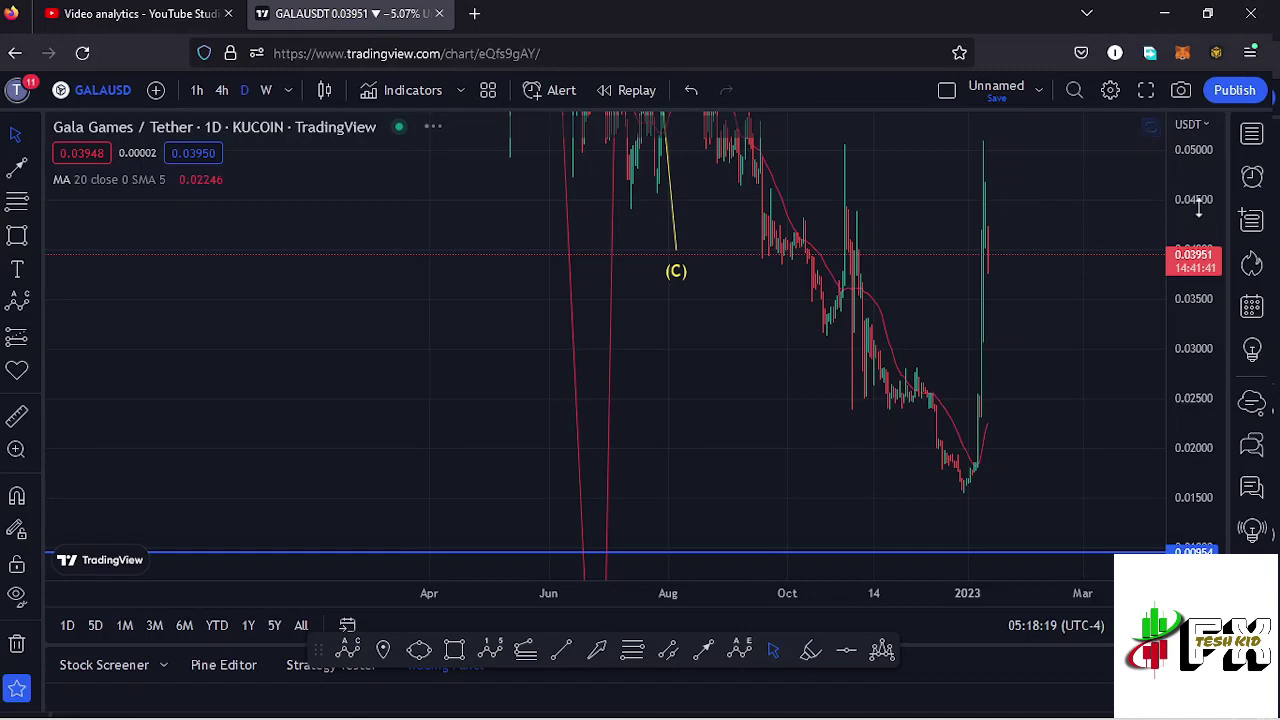
pyautogui.moveTo(1197, 208); pyautogui.dragTo(1197, 300)
pyautogui.scroll(-9, 909, 306)
pyautogui.moveTo(922, 250); pyautogui.dragTo(769, 394)
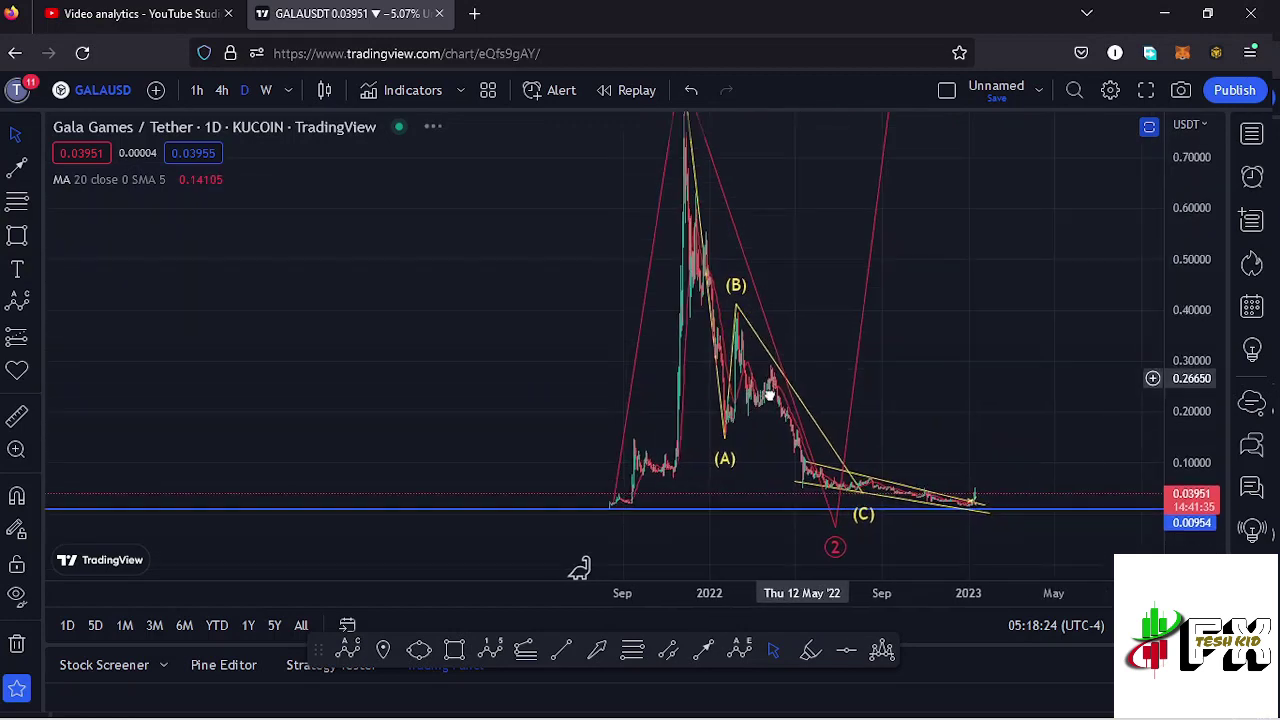
pyautogui.moveTo(1194, 214); pyautogui.dragTo(1191, 287)
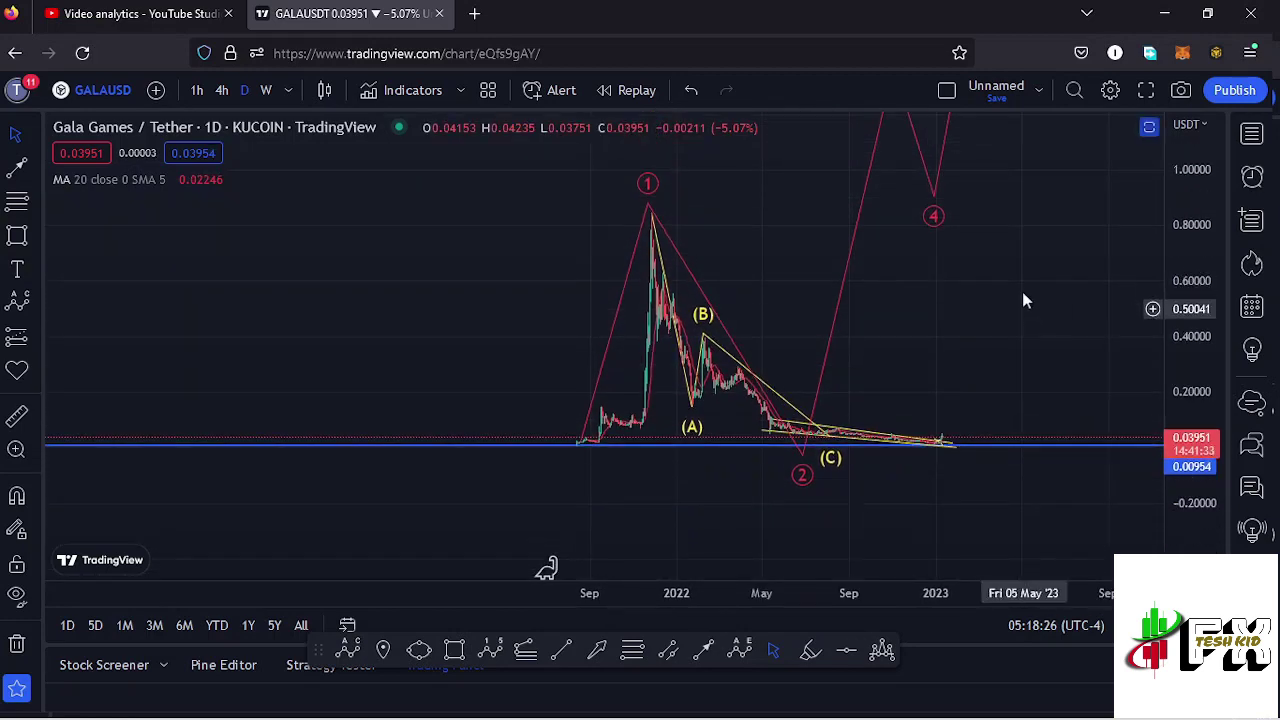
pyautogui.moveTo(1008, 308); pyautogui.dragTo(963, 343)
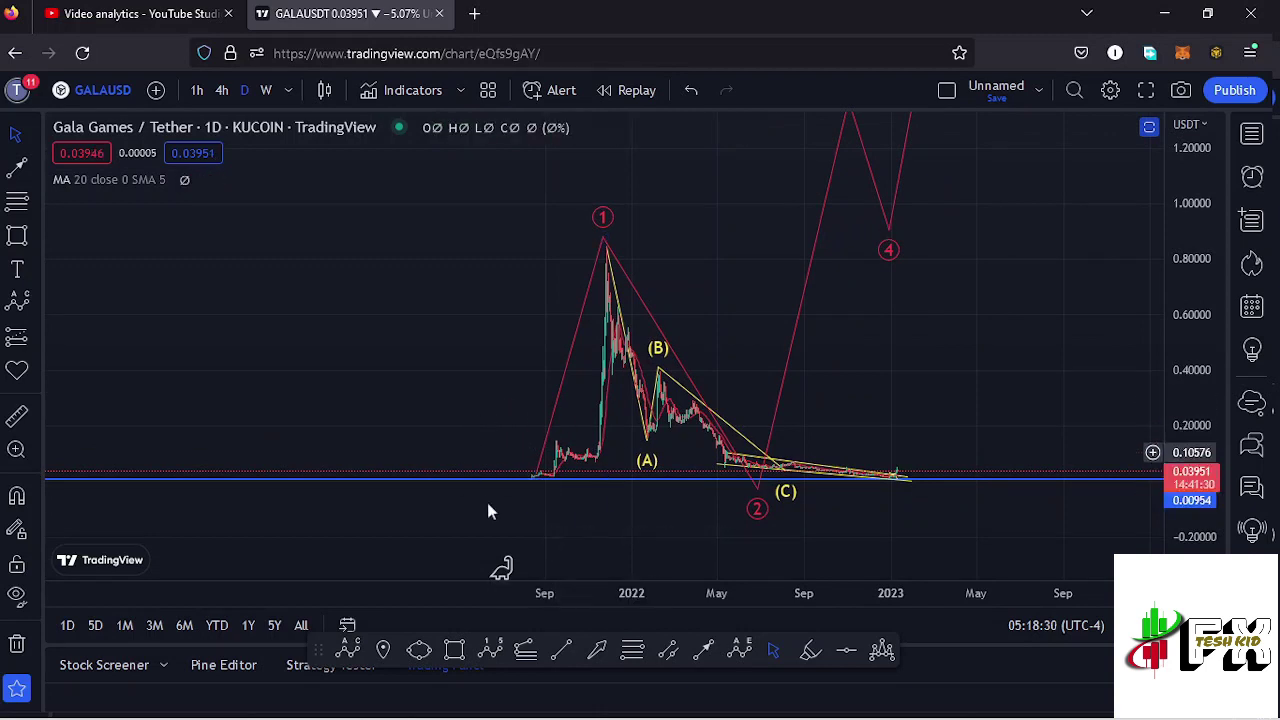
# Examine the red waves 1 and 2 and the yellow ABC correction running down from the November 2021 peak
pyautogui.click(608, 250)
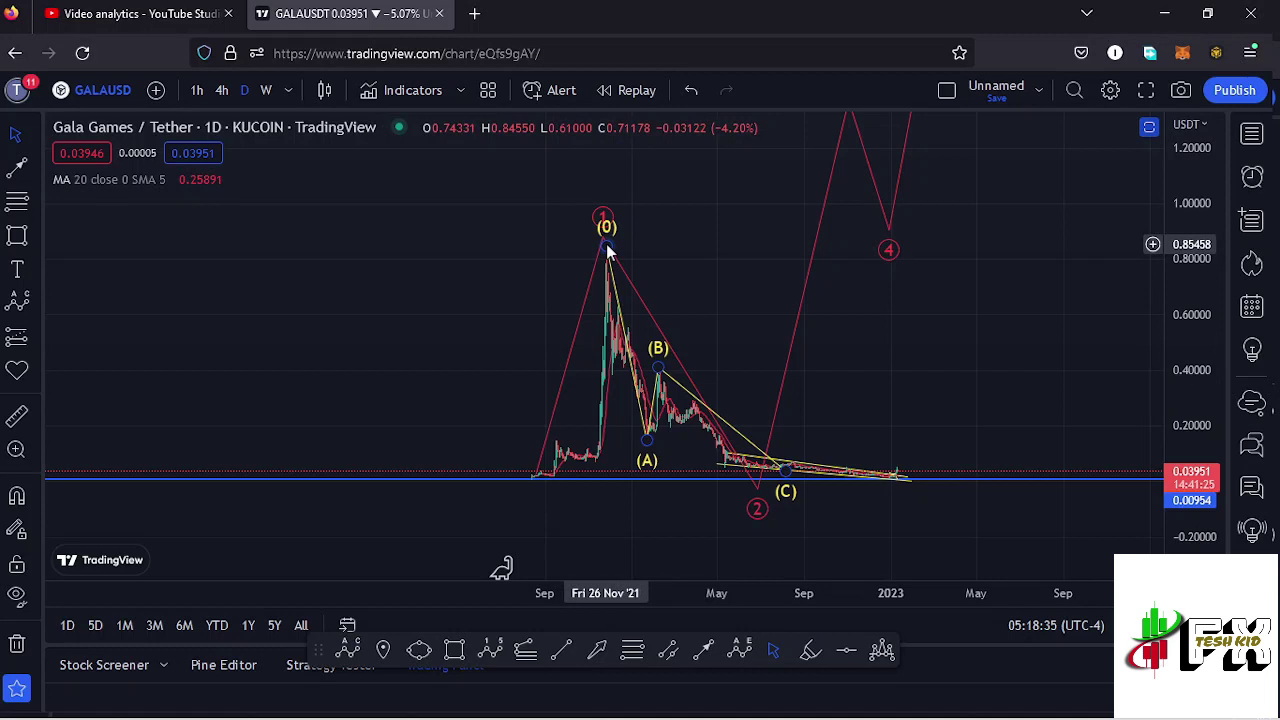
pyautogui.moveTo(703, 250); pyautogui.dragTo(684, 285)
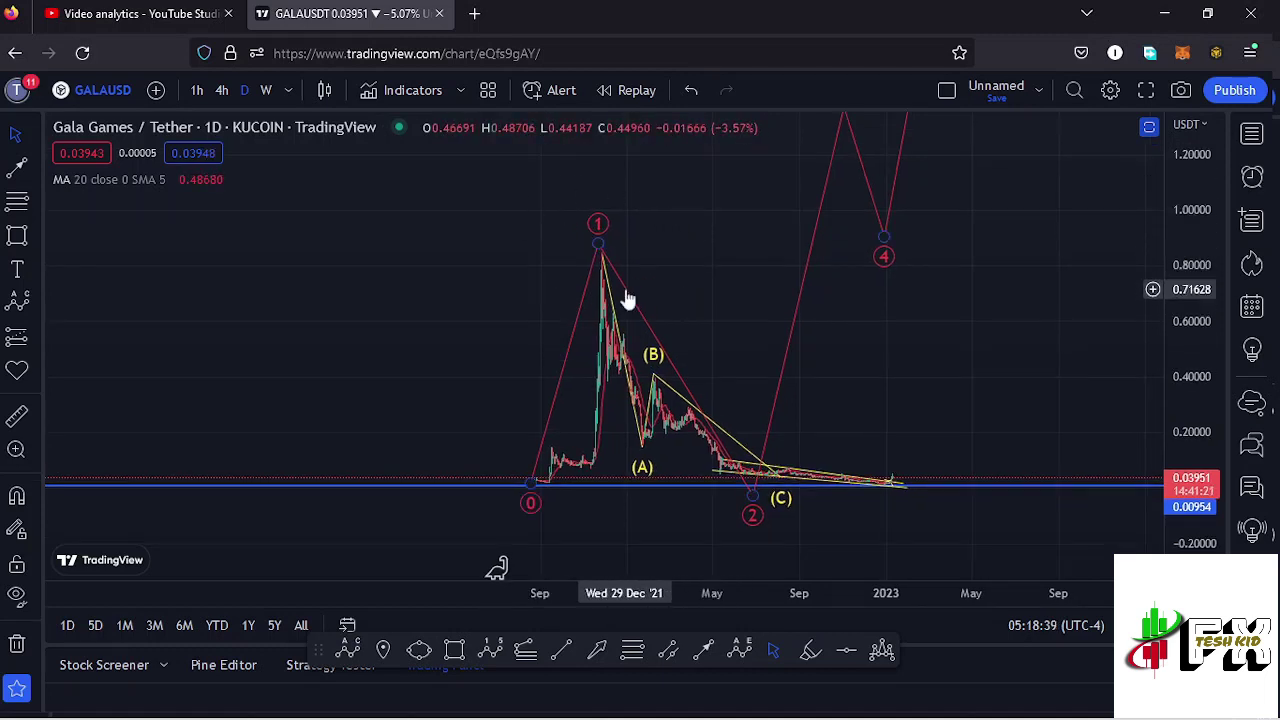
pyautogui.scroll(2, 610, 296)
pyautogui.moveTo(592, 278); pyautogui.dragTo(712, 295)
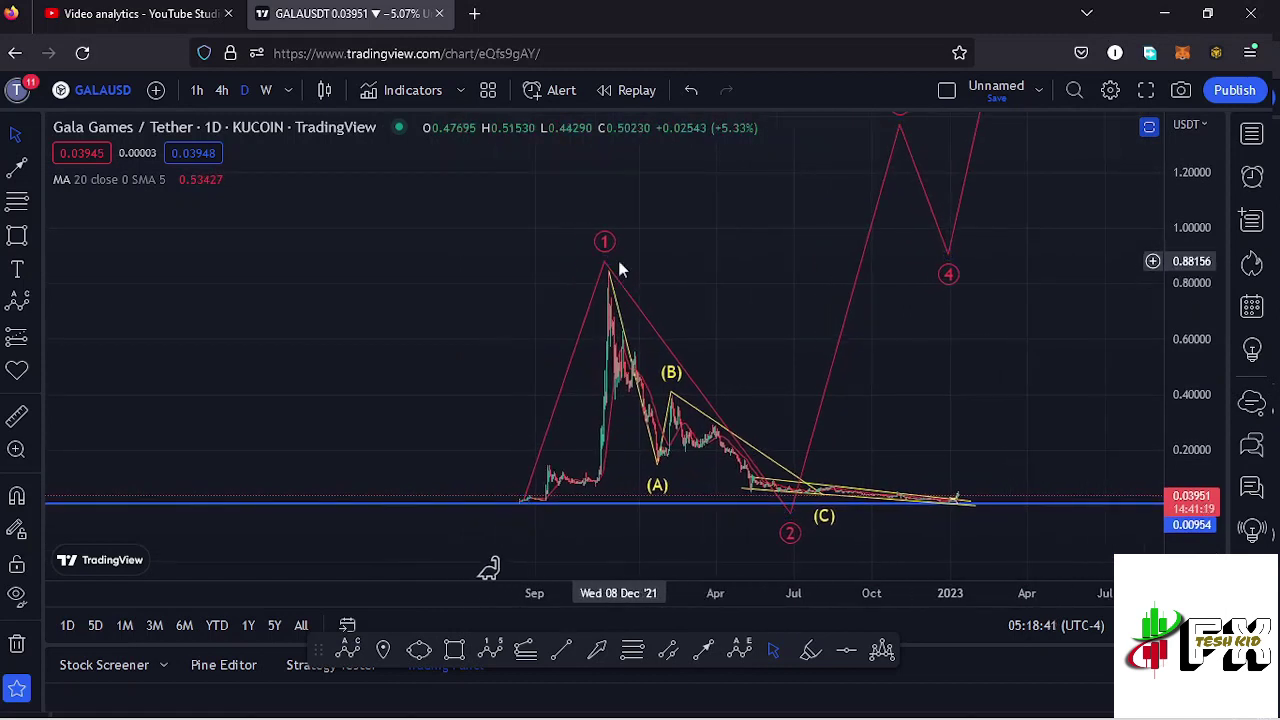
pyautogui.click(820, 506)
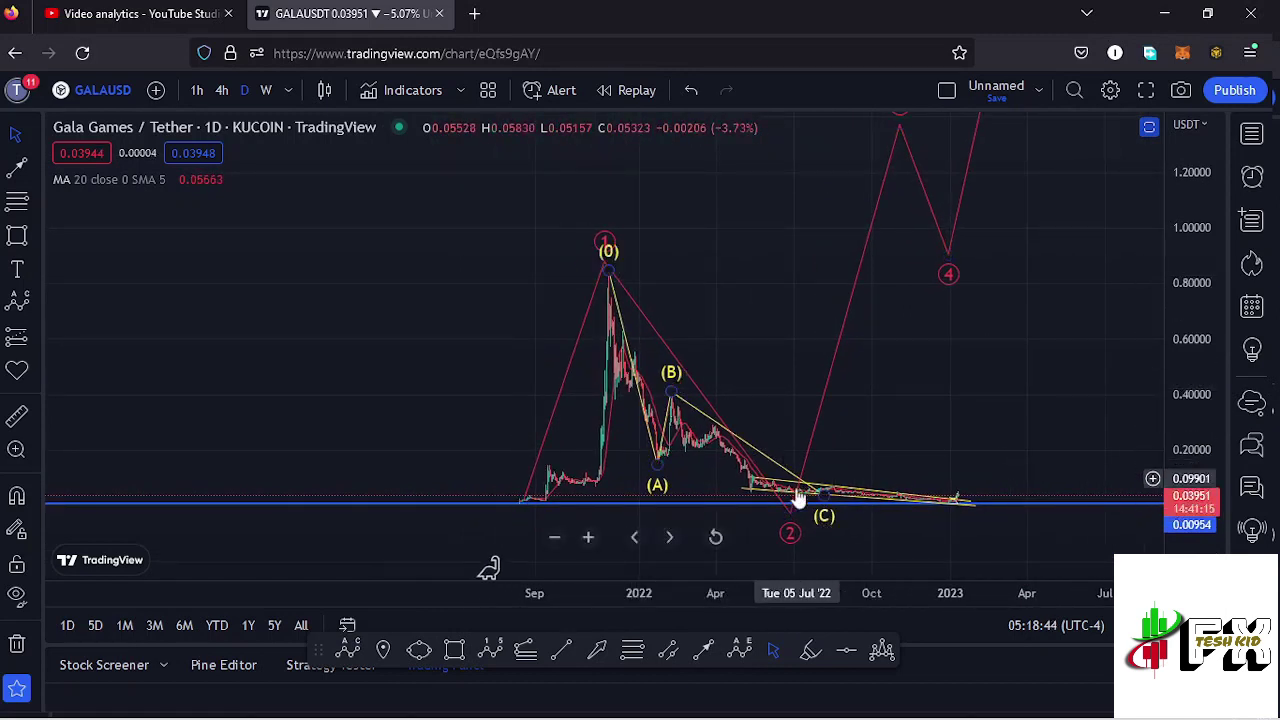
# Examine the yellow falling wedge around the end of wave 2 and the projected red waves 3, 4 and 5
pyautogui.click(857, 490)
pyautogui.moveTo(1020, 429); pyautogui.dragTo(878, 442)
pyautogui.scroll(2, 850, 440)
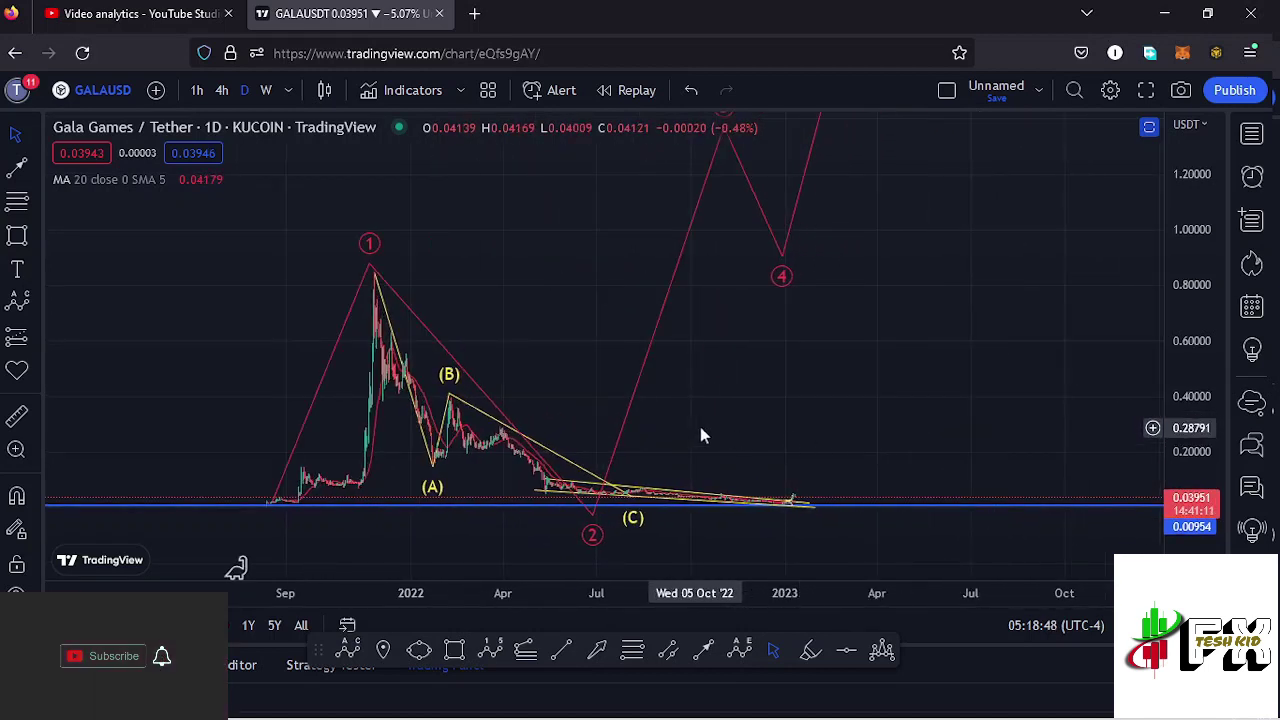
pyautogui.moveTo(700, 426); pyautogui.dragTo(806, 423)
pyautogui.click(636, 500)
pyautogui.click(651, 488)
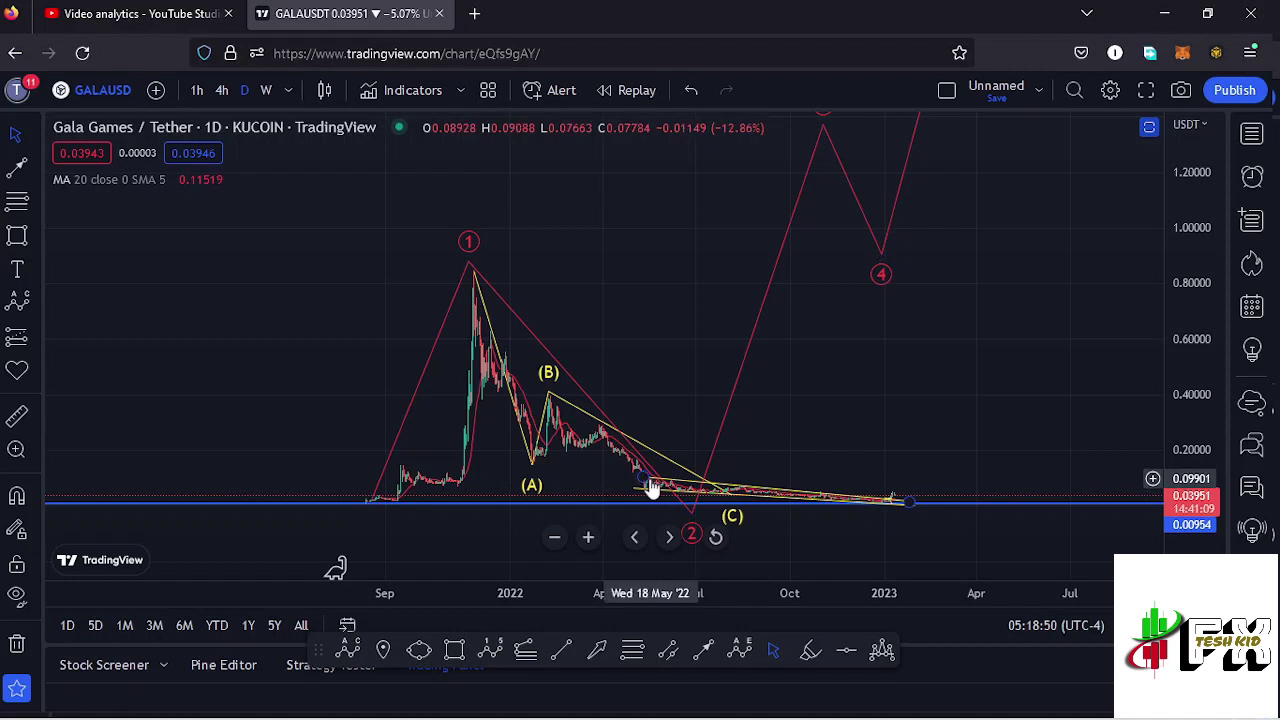
pyautogui.moveTo(1194, 243); pyautogui.dragTo(1191, 266)
pyautogui.moveTo(1043, 299); pyautogui.dragTo(981, 338)
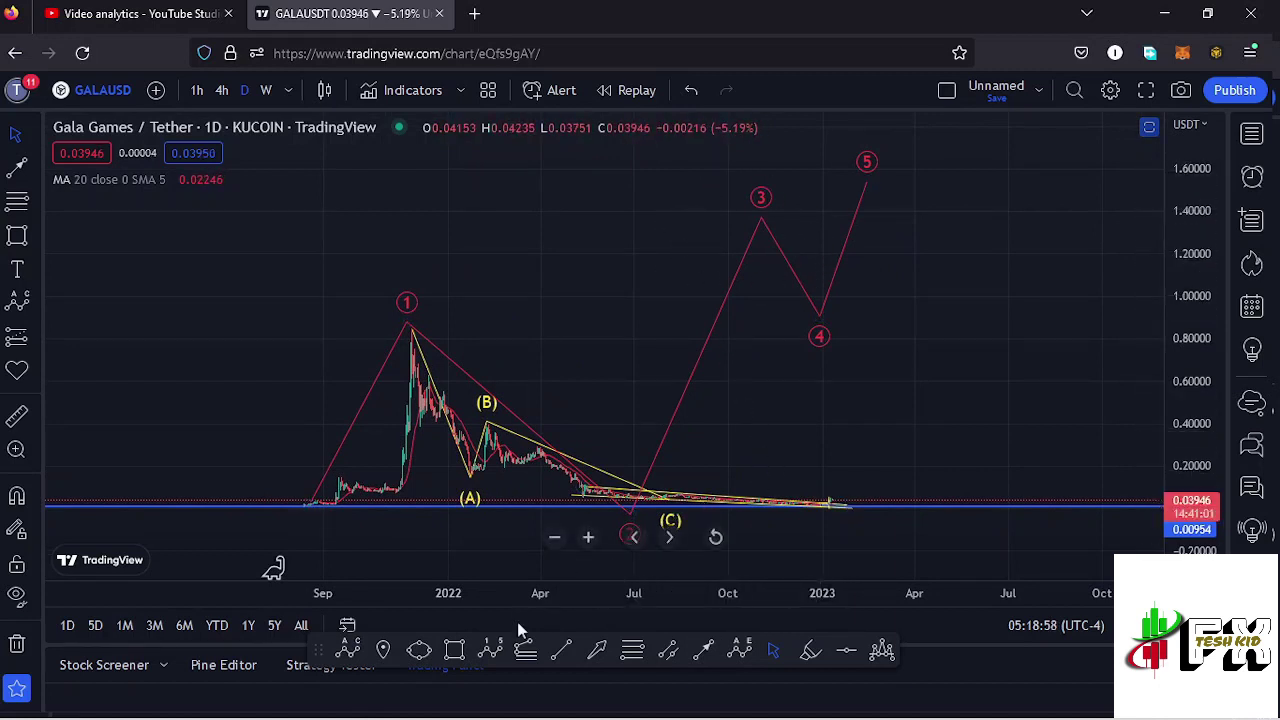
# Draw a trend-based Fibonacci extension from 0.01412 to the wave 1 peak at 0.85748 and down to 0.00087, and check its 1.618 level
pyautogui.click(527, 658)
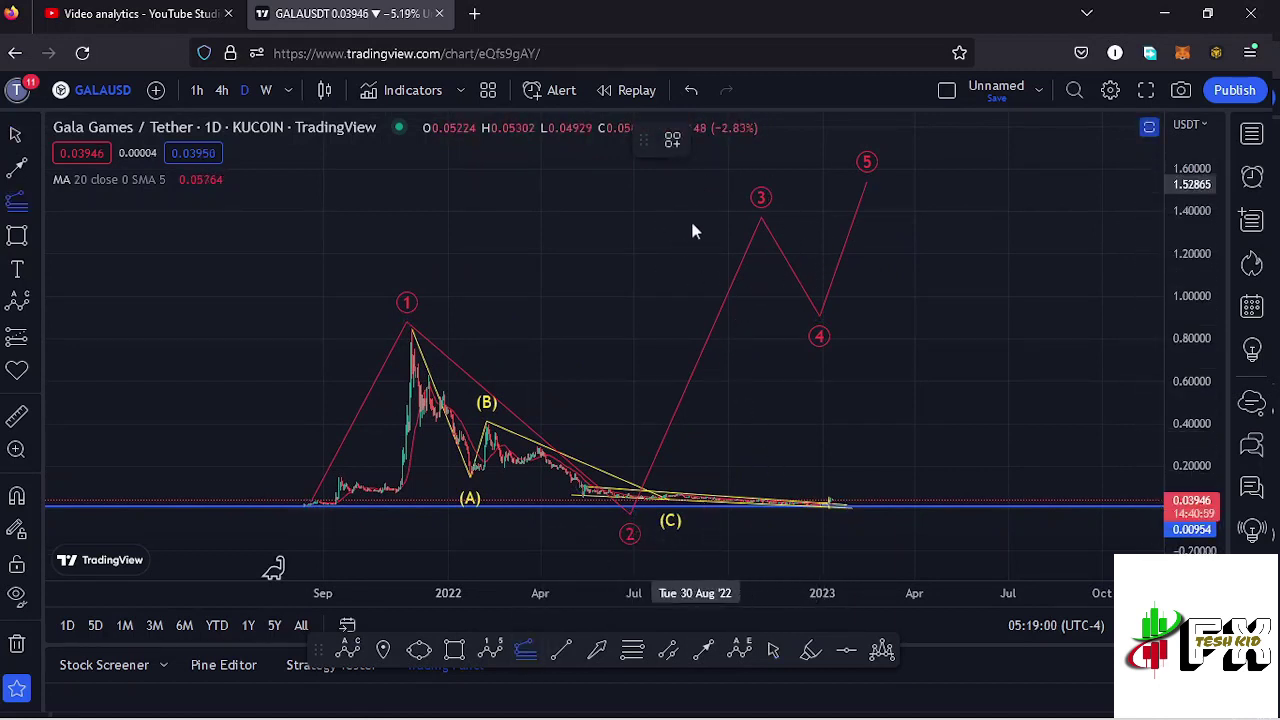
pyautogui.click(307, 507)
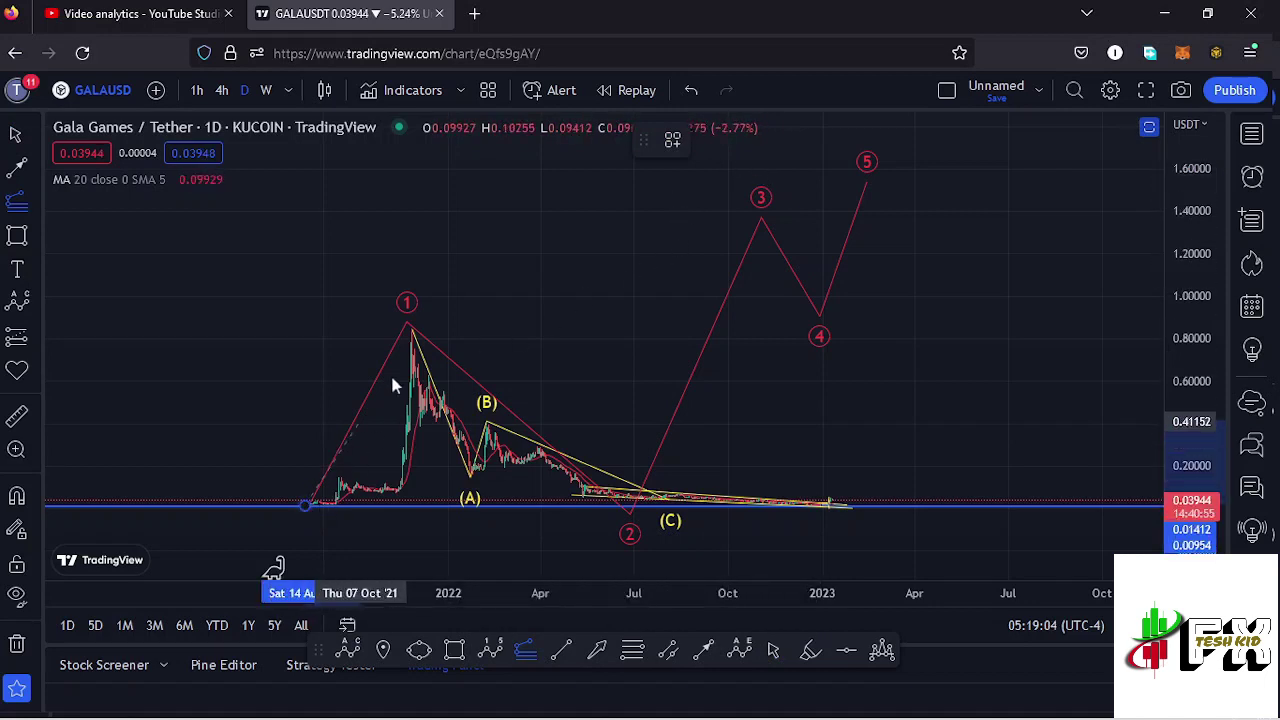
pyautogui.click(412, 326)
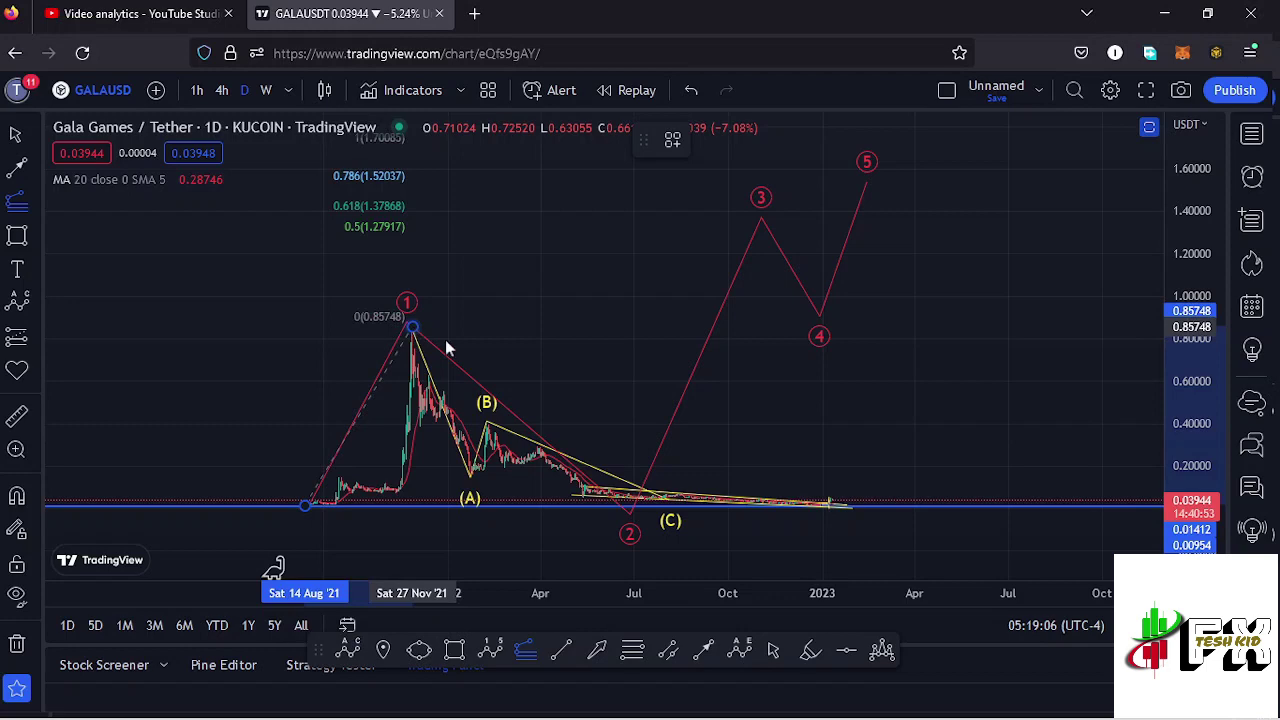
pyautogui.click(949, 508)
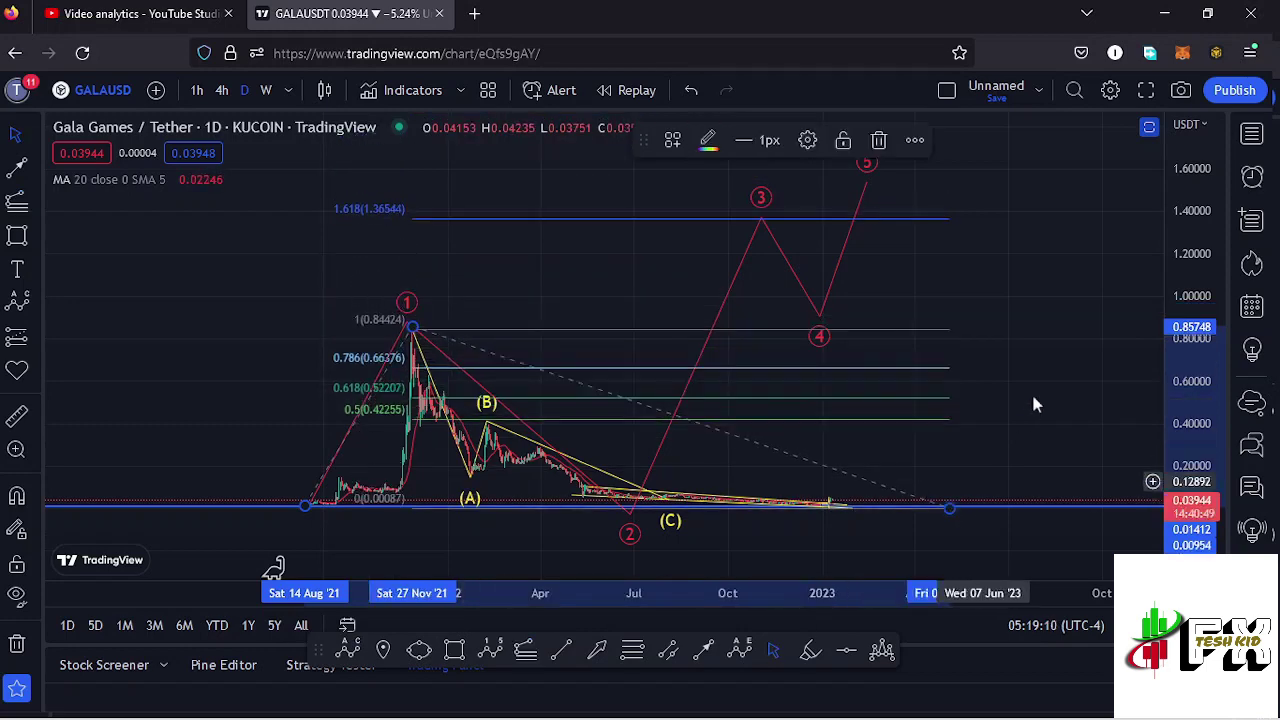
pyautogui.moveTo(1058, 373); pyautogui.dragTo(1020, 392)
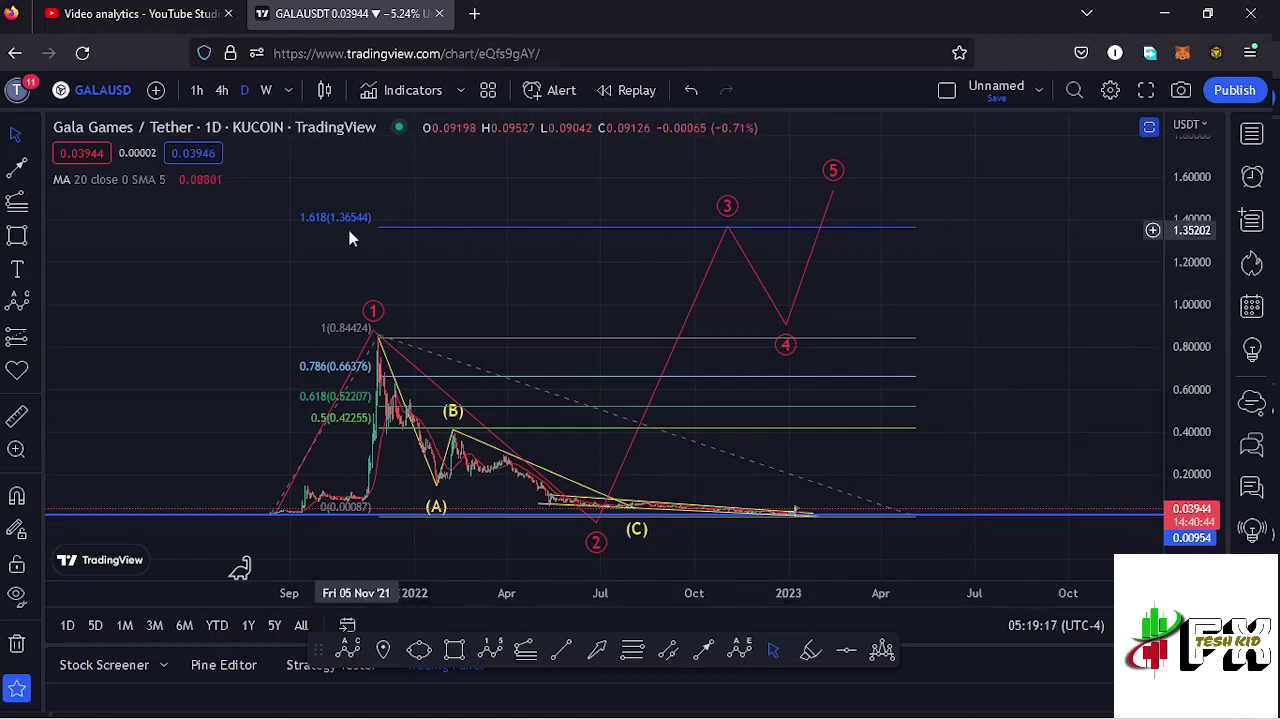
pyautogui.moveTo(514, 270); pyautogui.dragTo(483, 249)
# Delete the trend-based Fibonacci extension from the chart
pyautogui.click(837, 444)
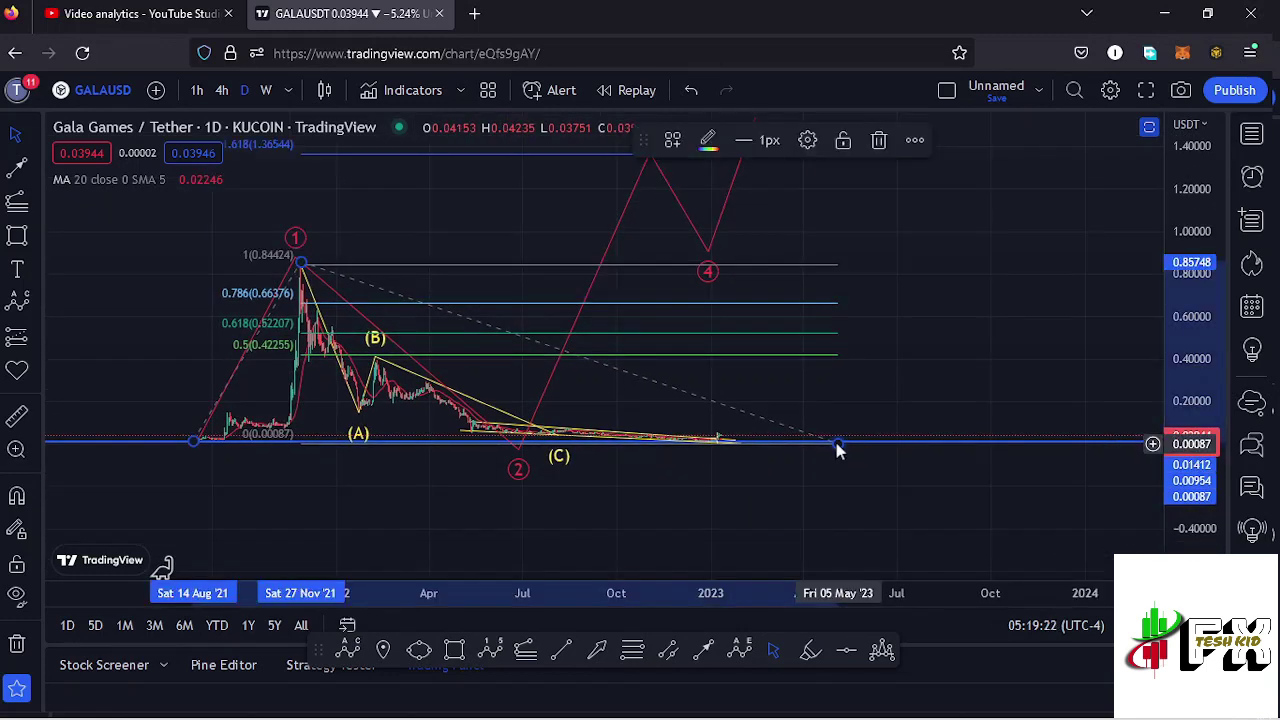
pyautogui.click(879, 140)
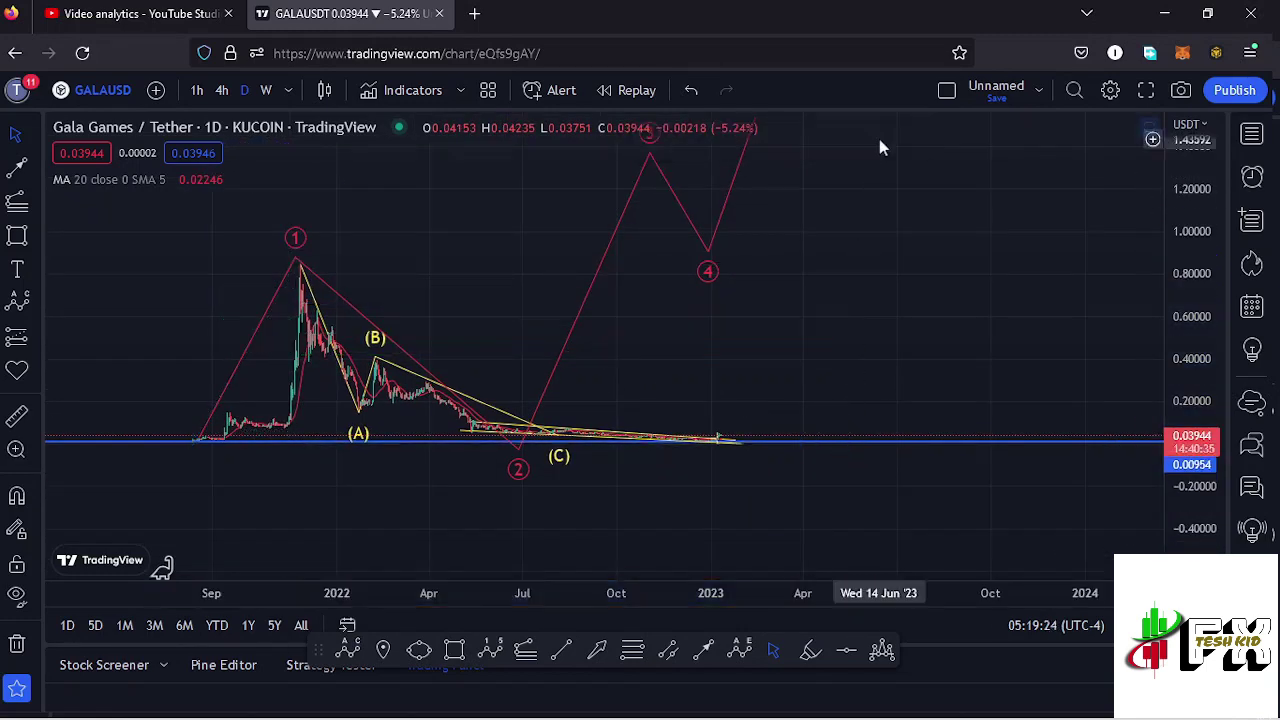
# Examine the yellow falling wedge from May 2022 to January 2023 on the daily chart
pyautogui.moveTo(808, 343); pyautogui.dragTo(932, 278)
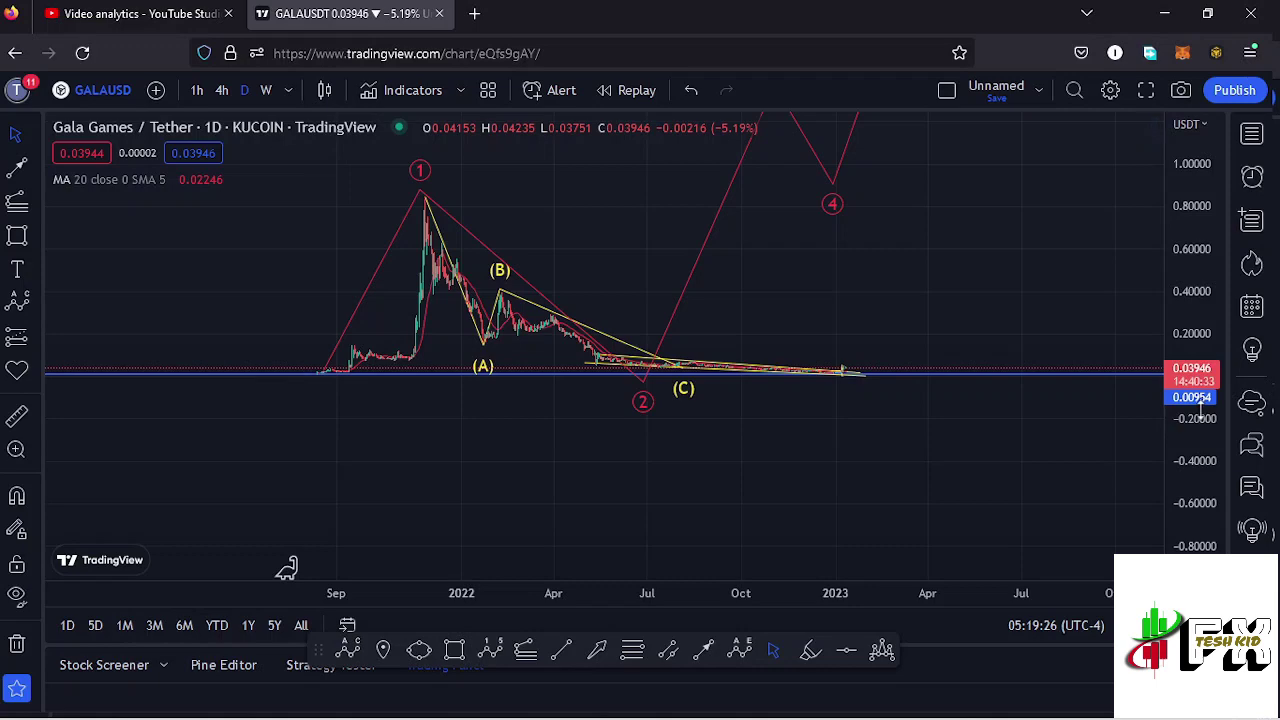
pyautogui.scroll(2, 1197, 410)
pyautogui.moveTo(1198, 412); pyautogui.dragTo(1197, 413)
pyautogui.scroll(3, 1197, 410)
pyautogui.scroll(4, 986, 440)
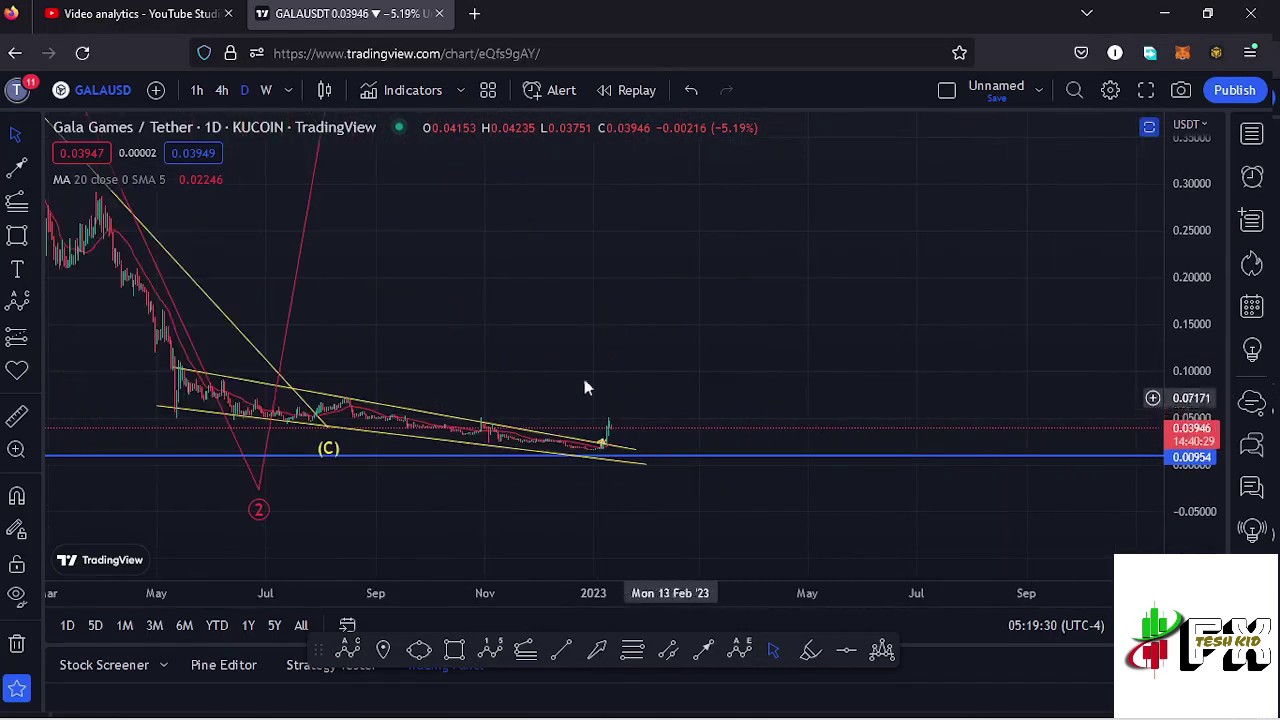
pyautogui.moveTo(737, 374); pyautogui.dragTo(1009, 336)
pyautogui.scroll(4, 729, 402)
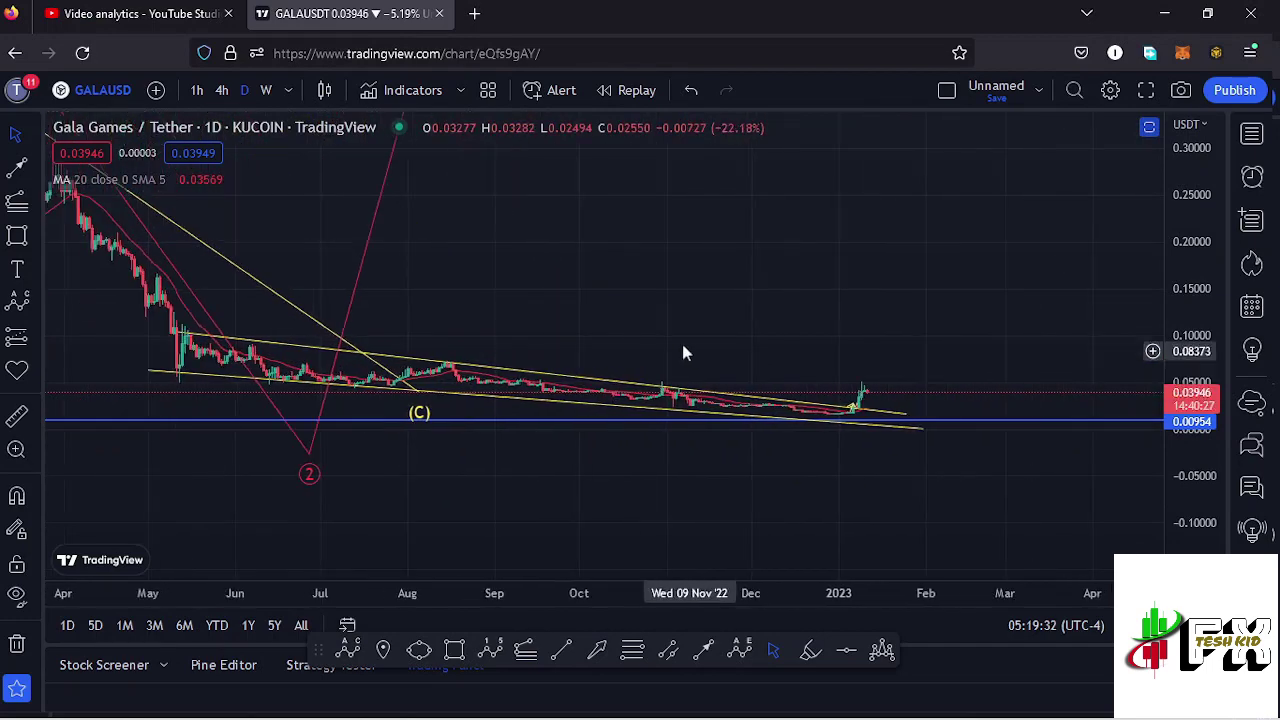
pyautogui.moveTo(687, 339); pyautogui.dragTo(738, 282)
pyautogui.moveTo(1200, 410); pyautogui.dragTo(1155, 425)
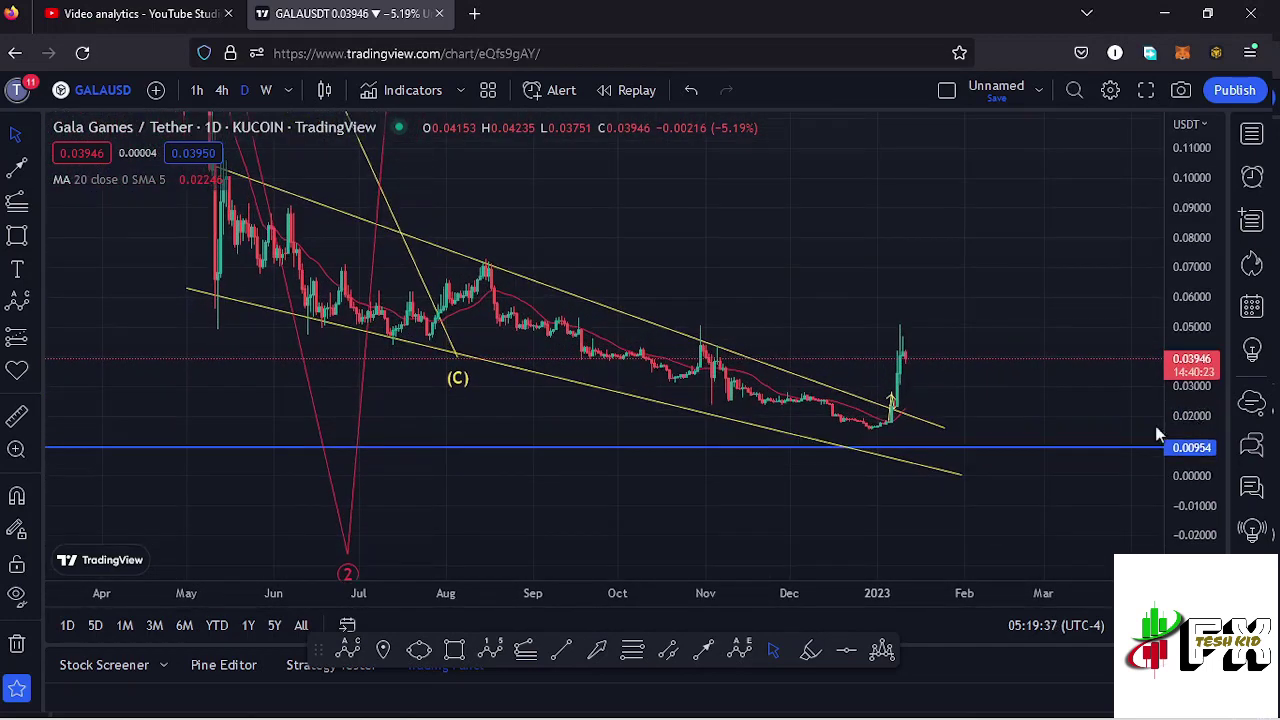
# Examine the January 2023 candles around the wedge's upper trendline for the breakout and its retest
pyautogui.scroll(3, 853, 412)
pyautogui.scroll(2, 853, 412)
pyautogui.moveTo(817, 400); pyautogui.dragTo(1014, 380)
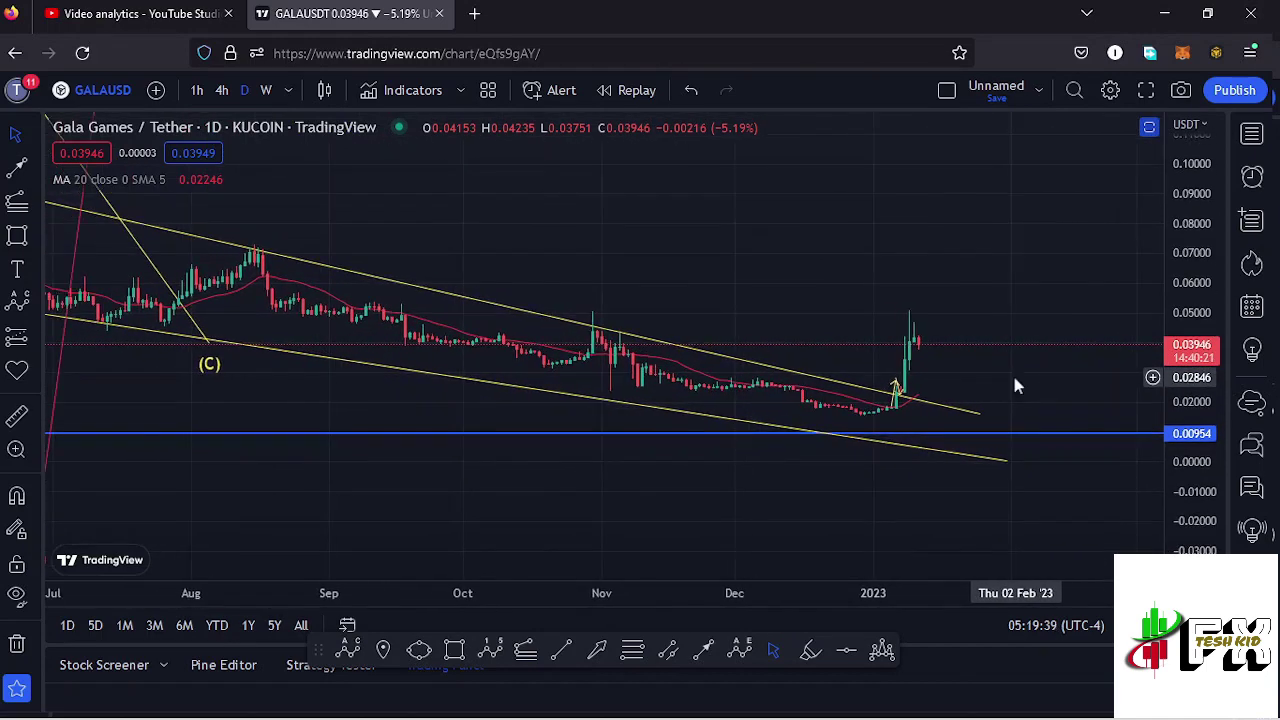
pyautogui.scroll(2, 912, 398)
pyautogui.scroll(2, 861, 386)
pyautogui.moveTo(846, 380); pyautogui.dragTo(946, 369)
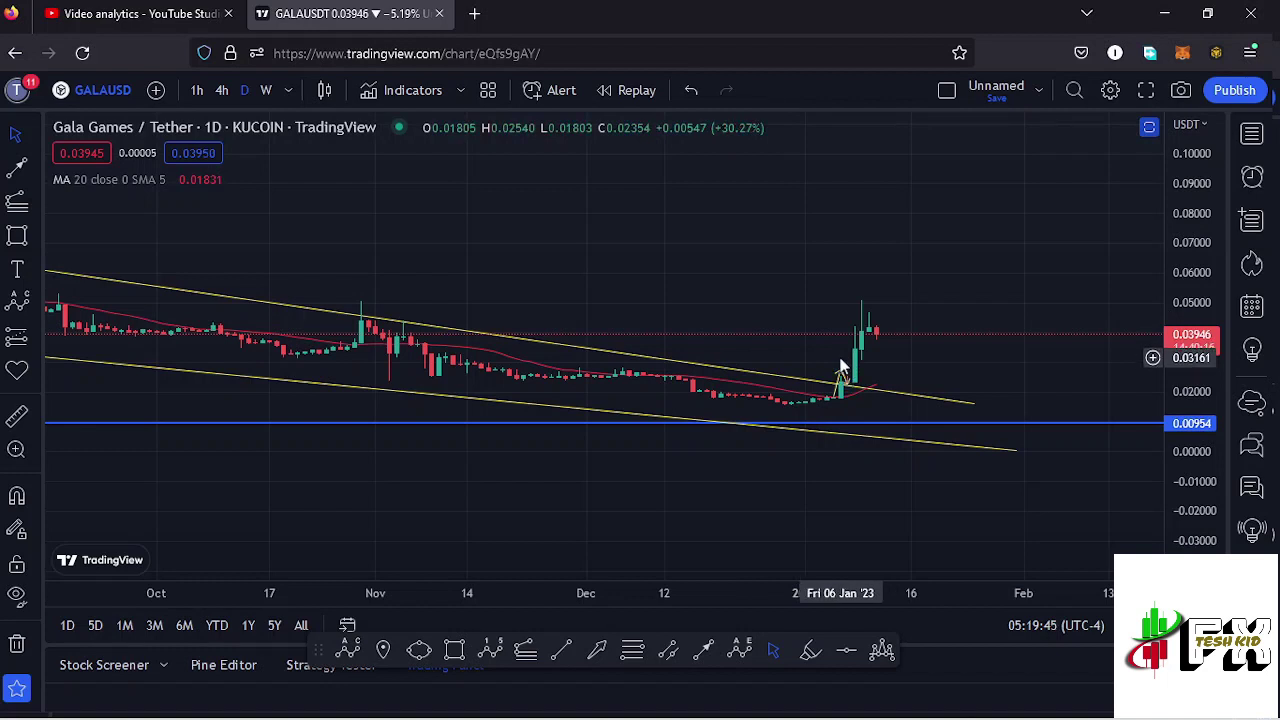
pyautogui.scroll(2, 851, 388)
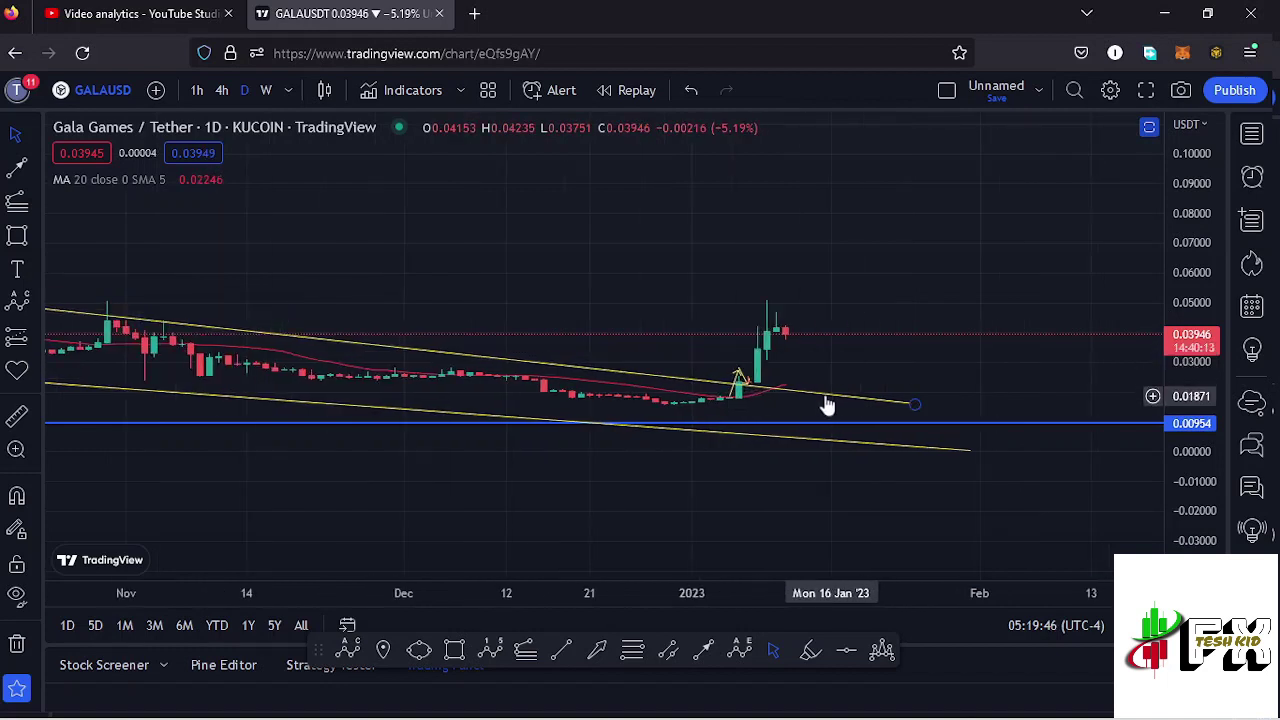
pyautogui.moveTo(803, 372); pyautogui.dragTo(908, 380)
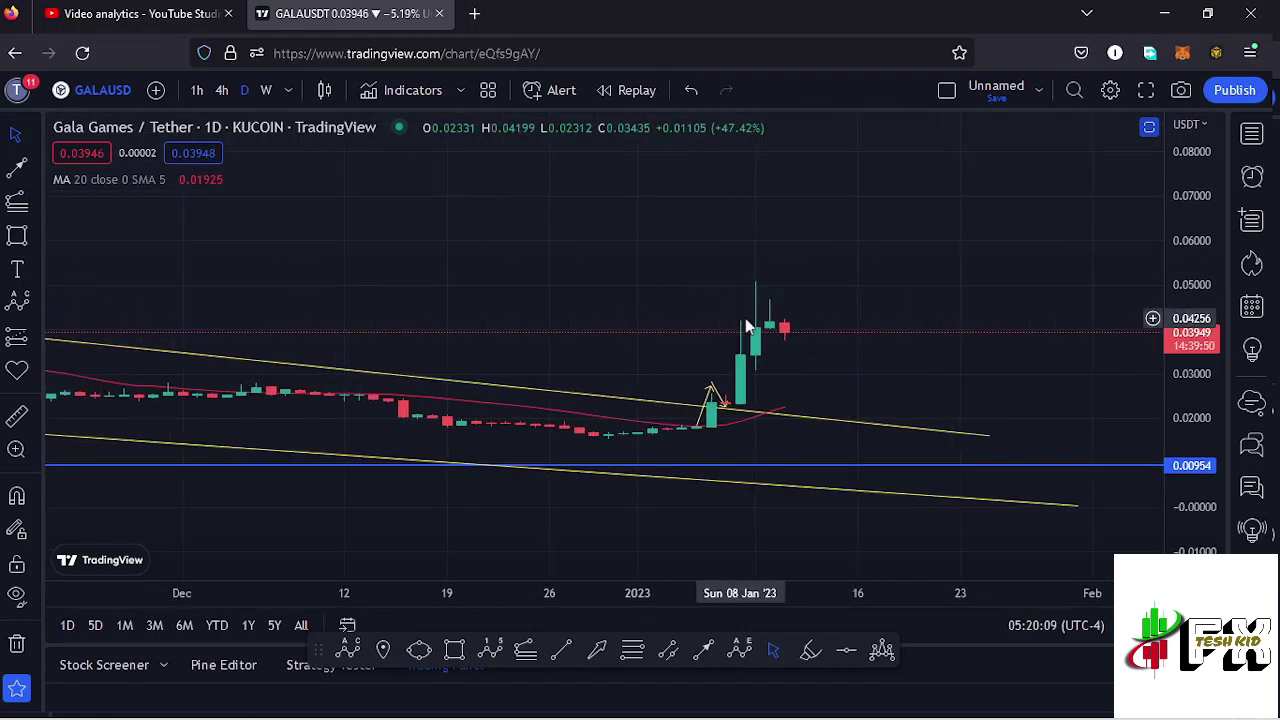